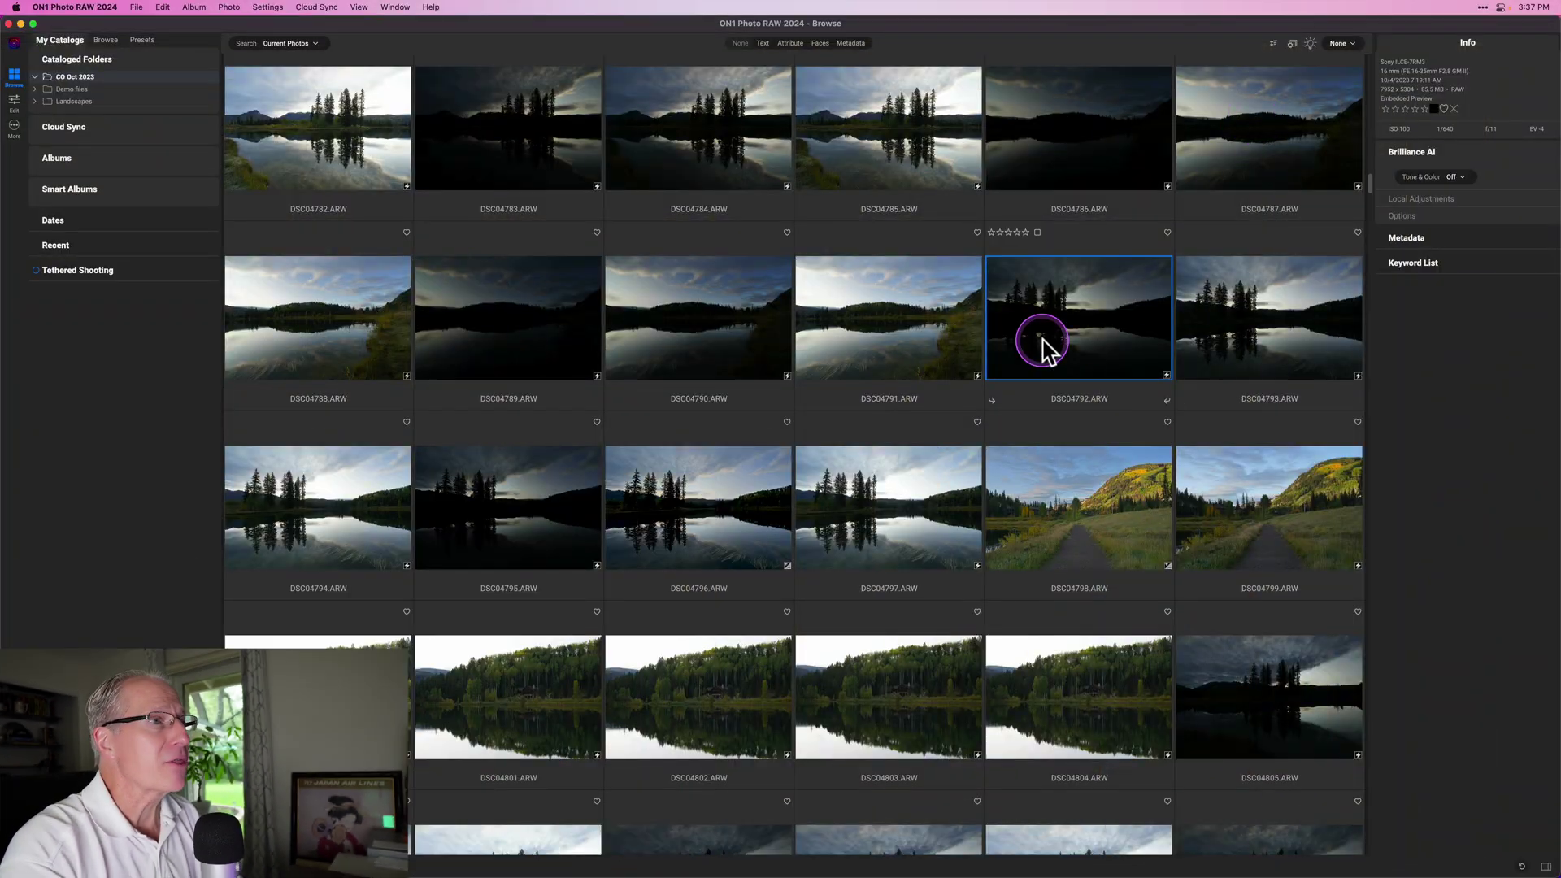
Step: Select lake exposures DSC04792–DSC04794 and bring up the edit menu with Merge to HDR
left_click(299, 511, "shift")
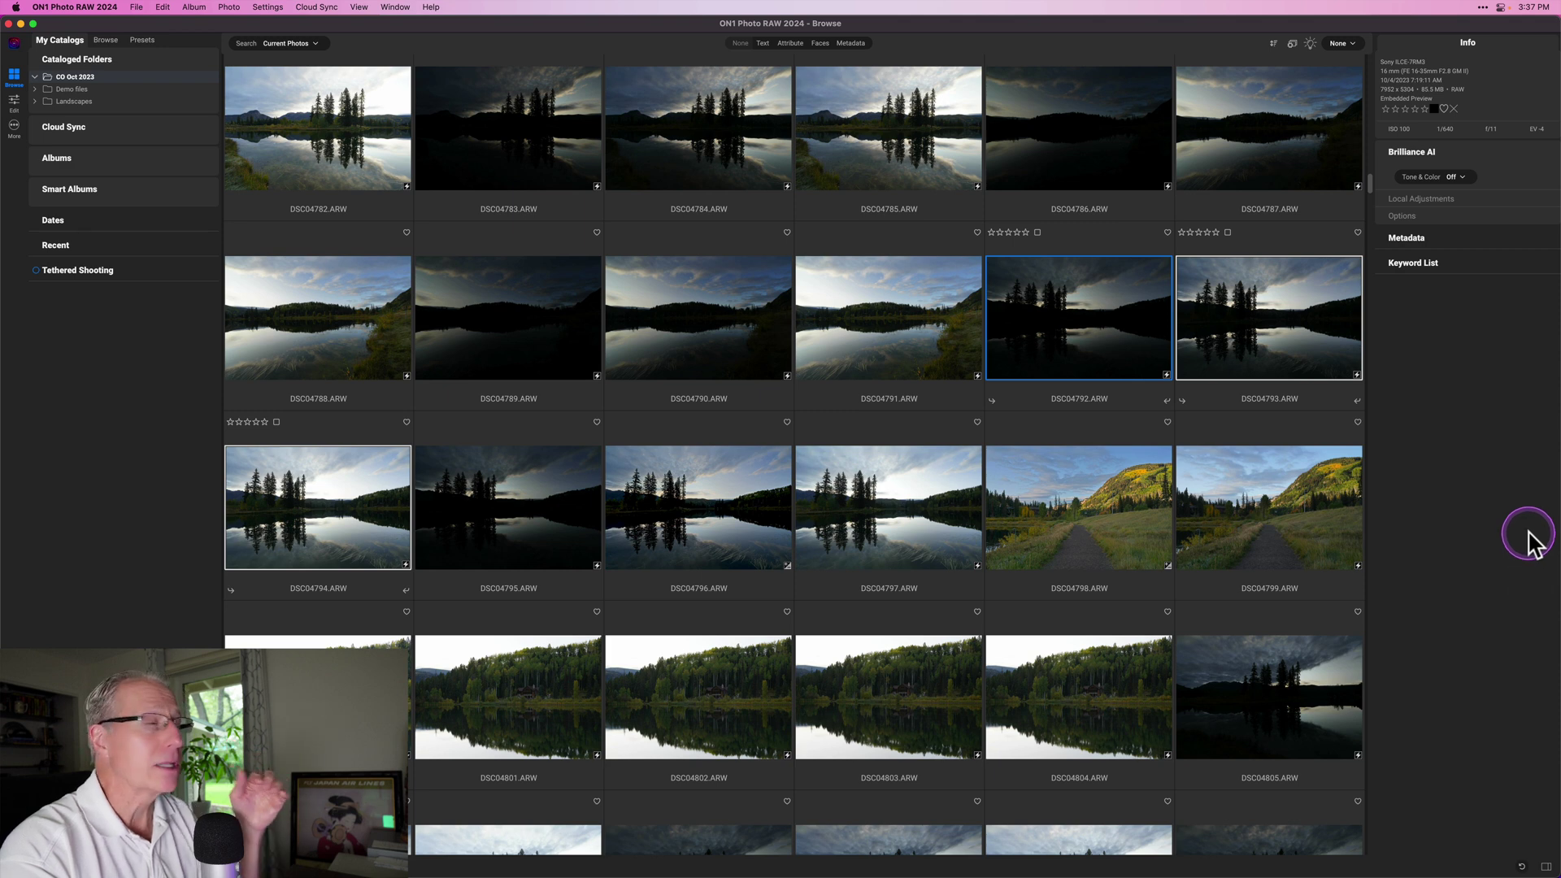
left_click(13, 124)
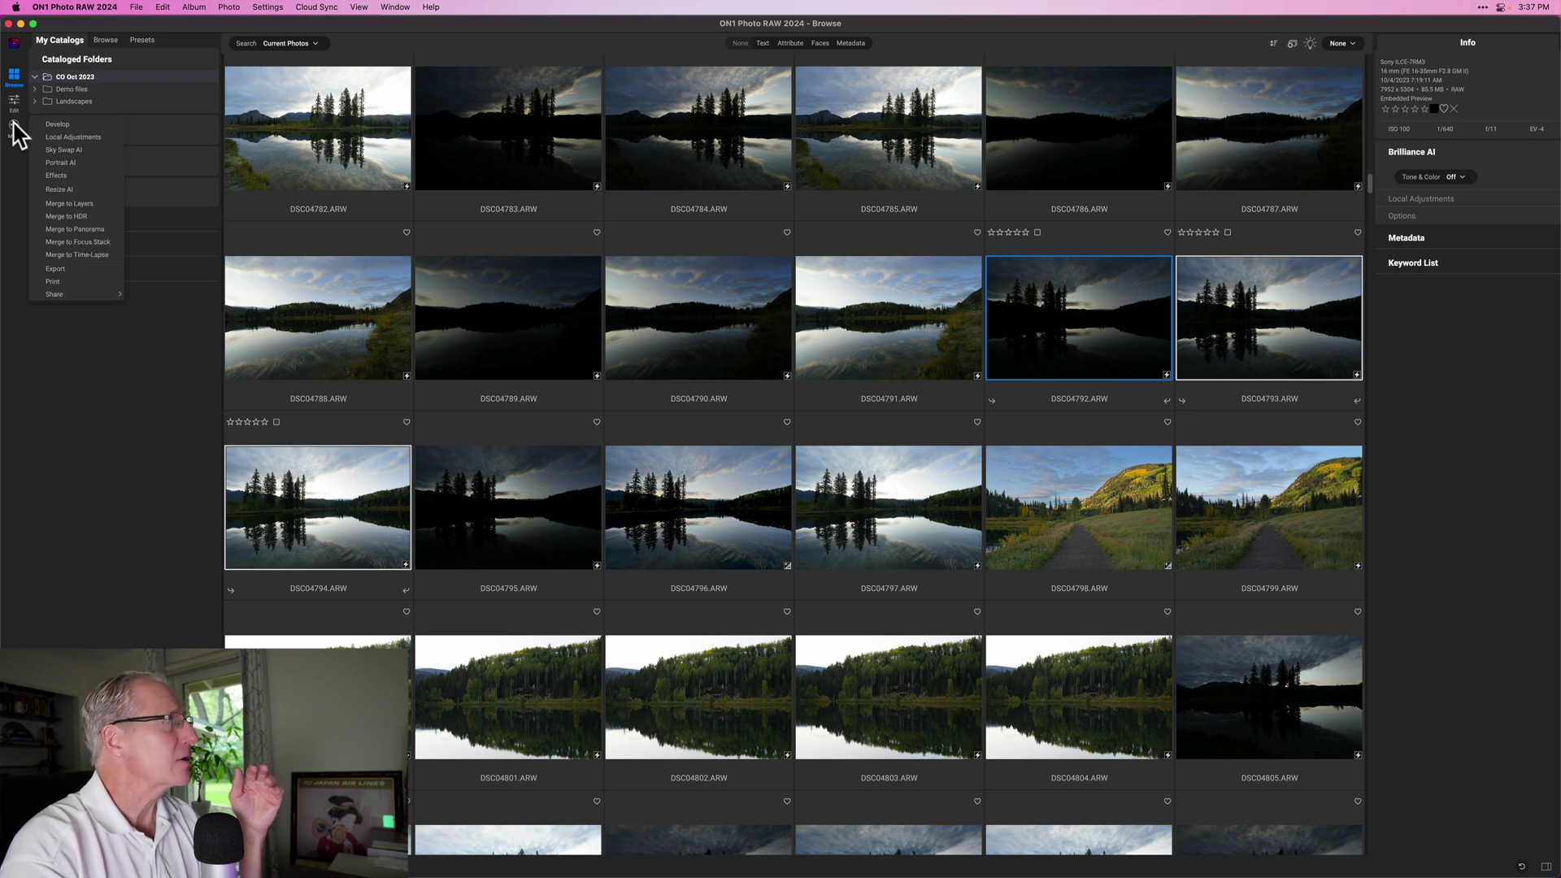
Step: Merge the three exposures with Merge to HDR and enlarge the Create HDR window
left_click(71, 216)
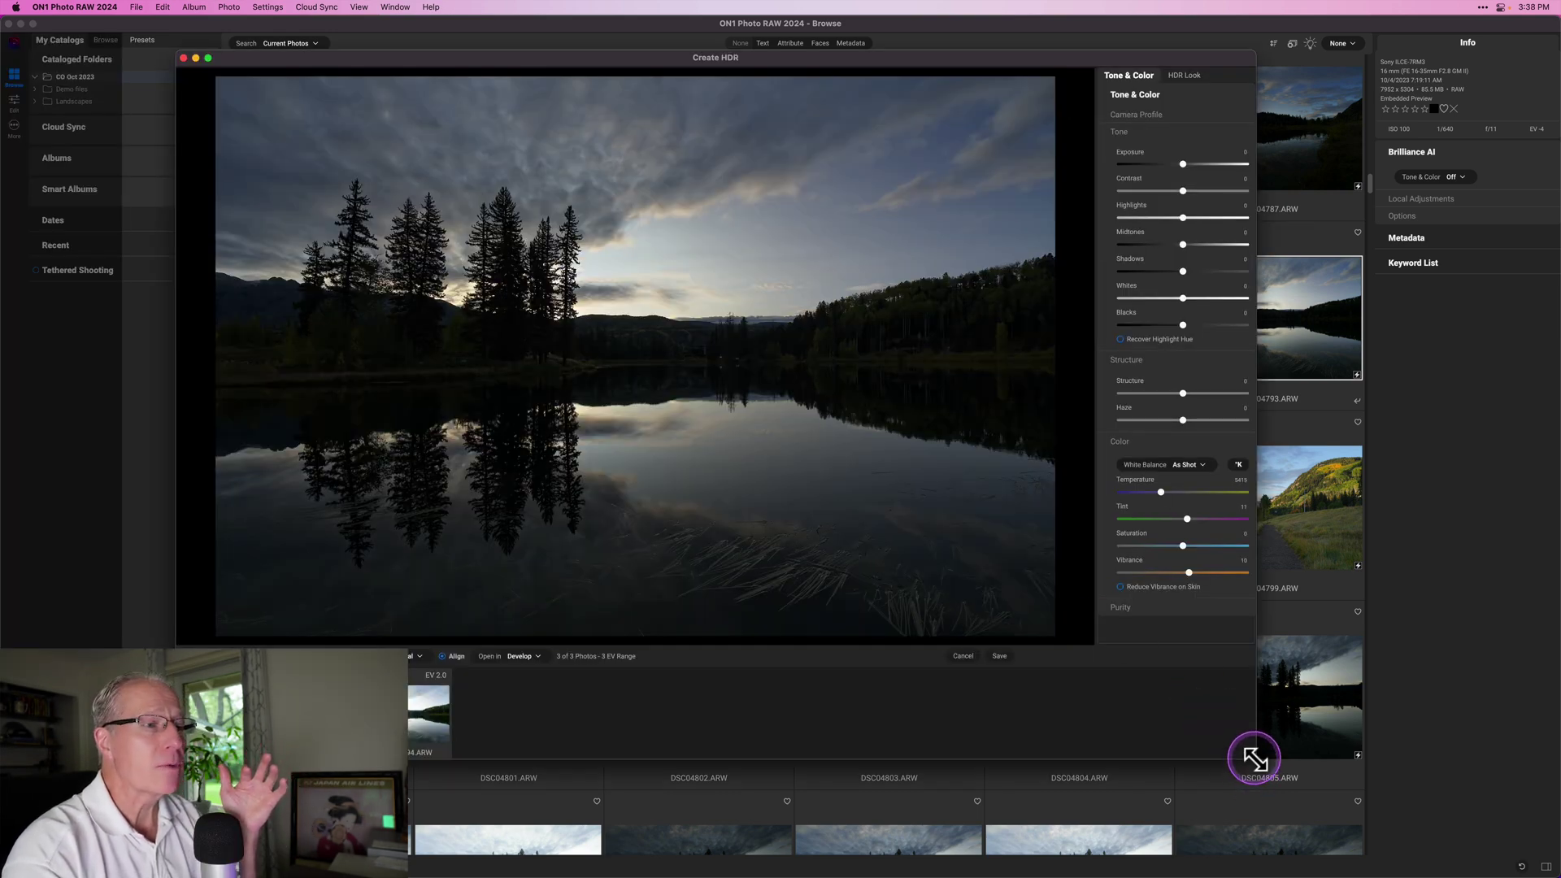
left_click_drag(1139, 704, 1343, 747)
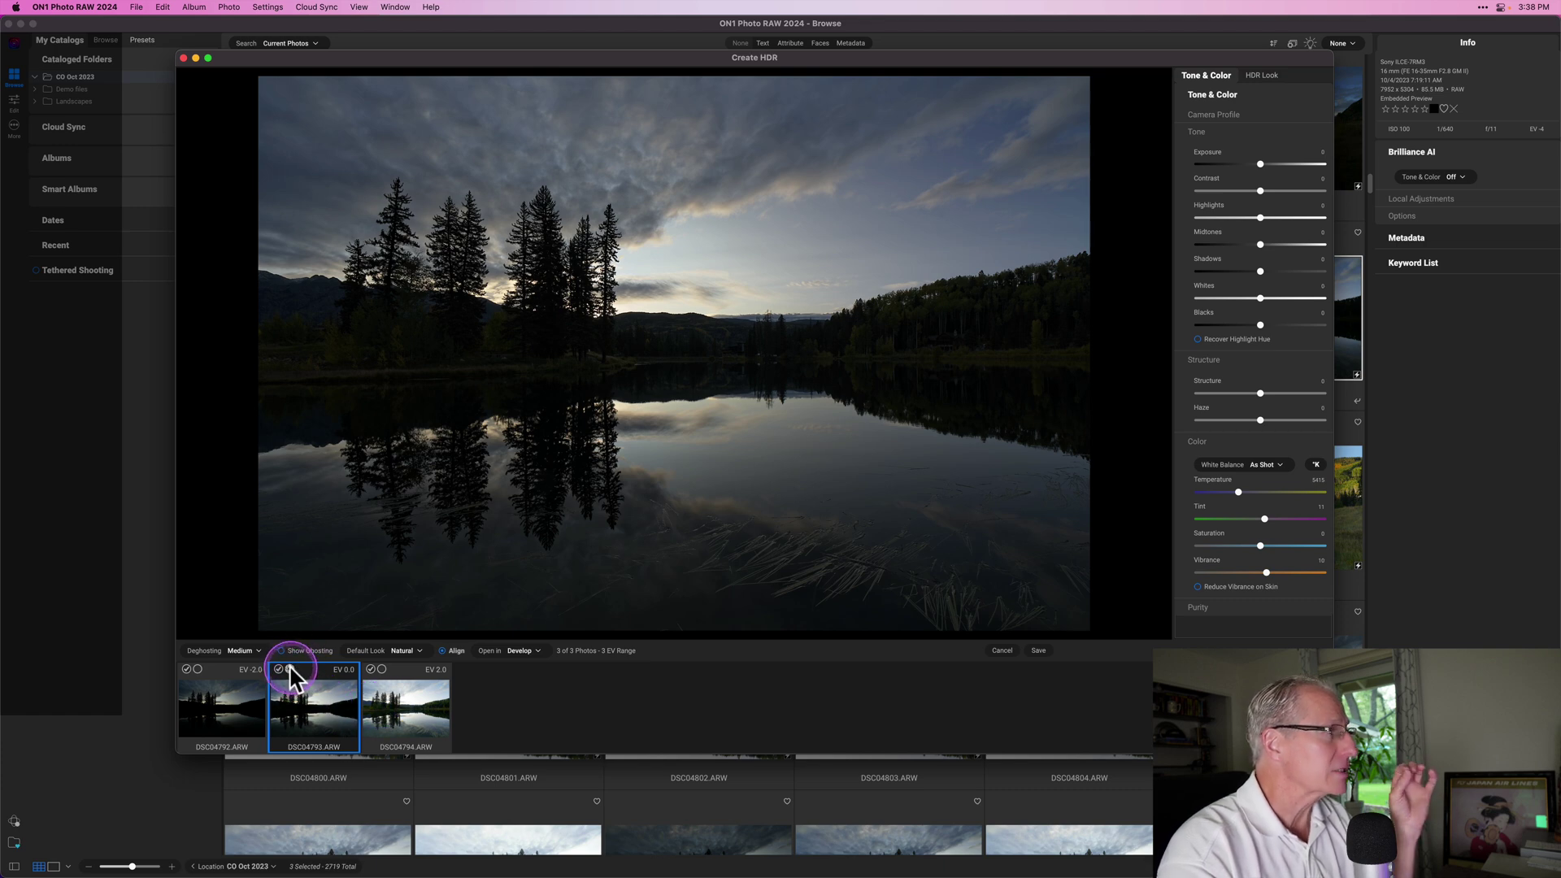
Step: Set the brightest exposure as the HDR reference, giving EV -4.0, -2.0 and 0.0
left_click(381, 669)
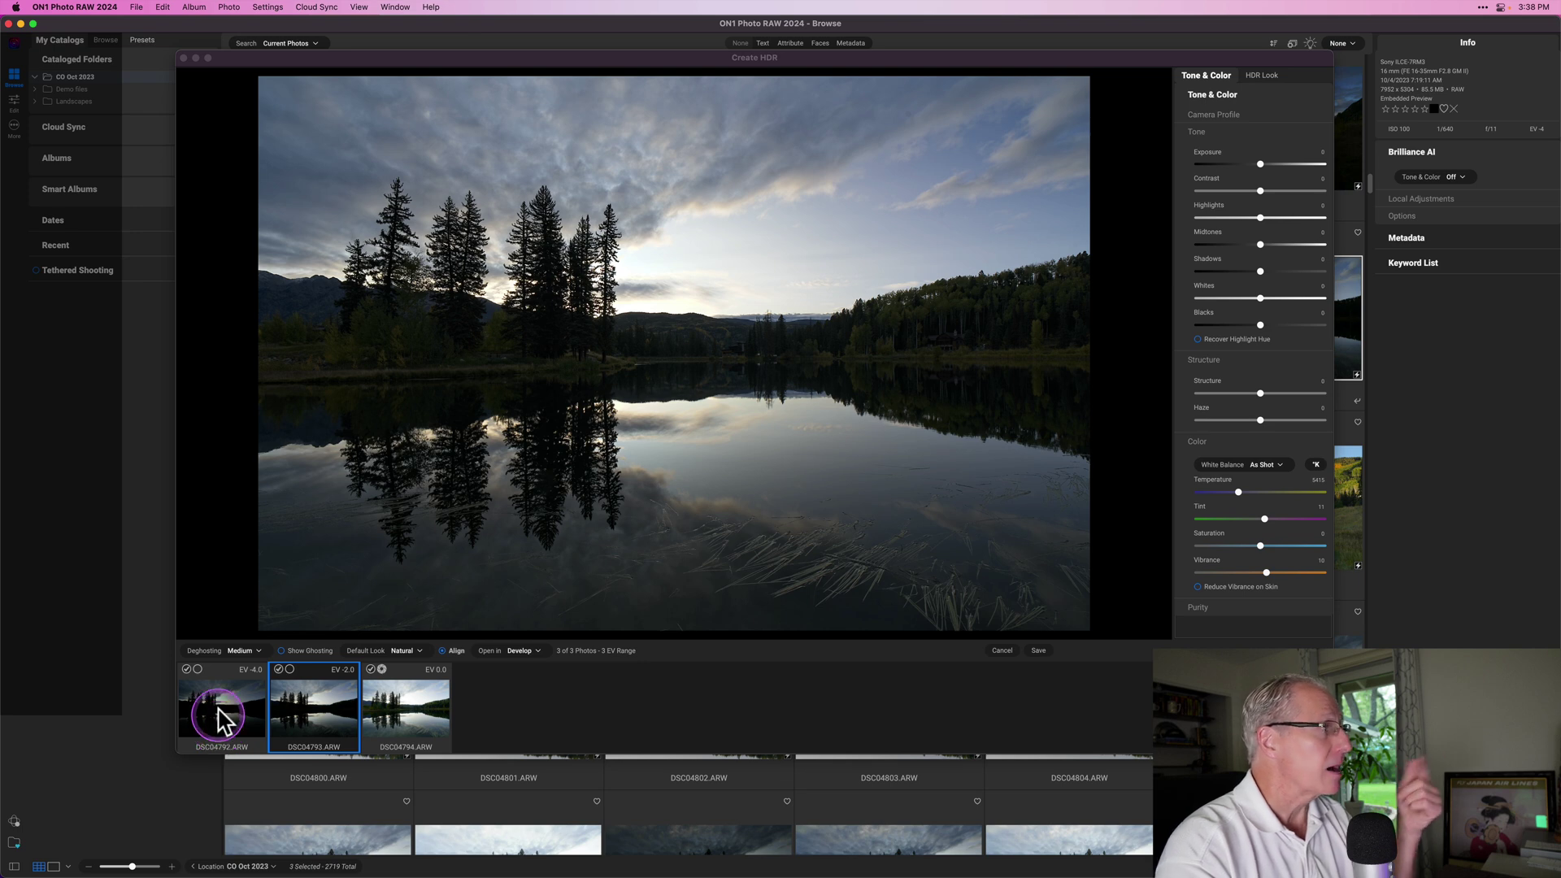
left_click(198, 670)
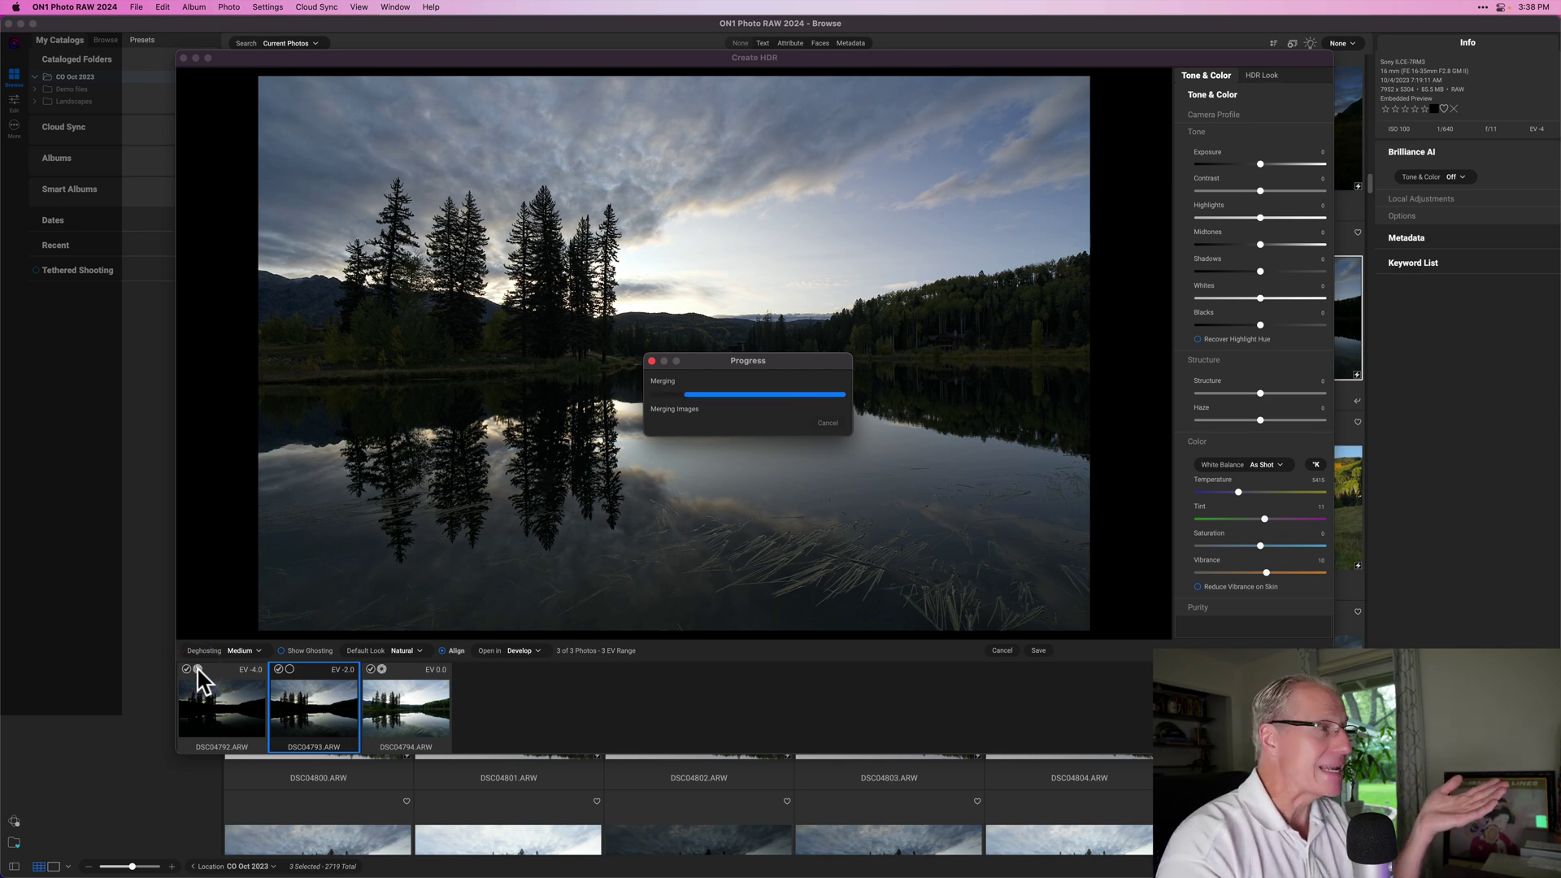
left_click(312, 704)
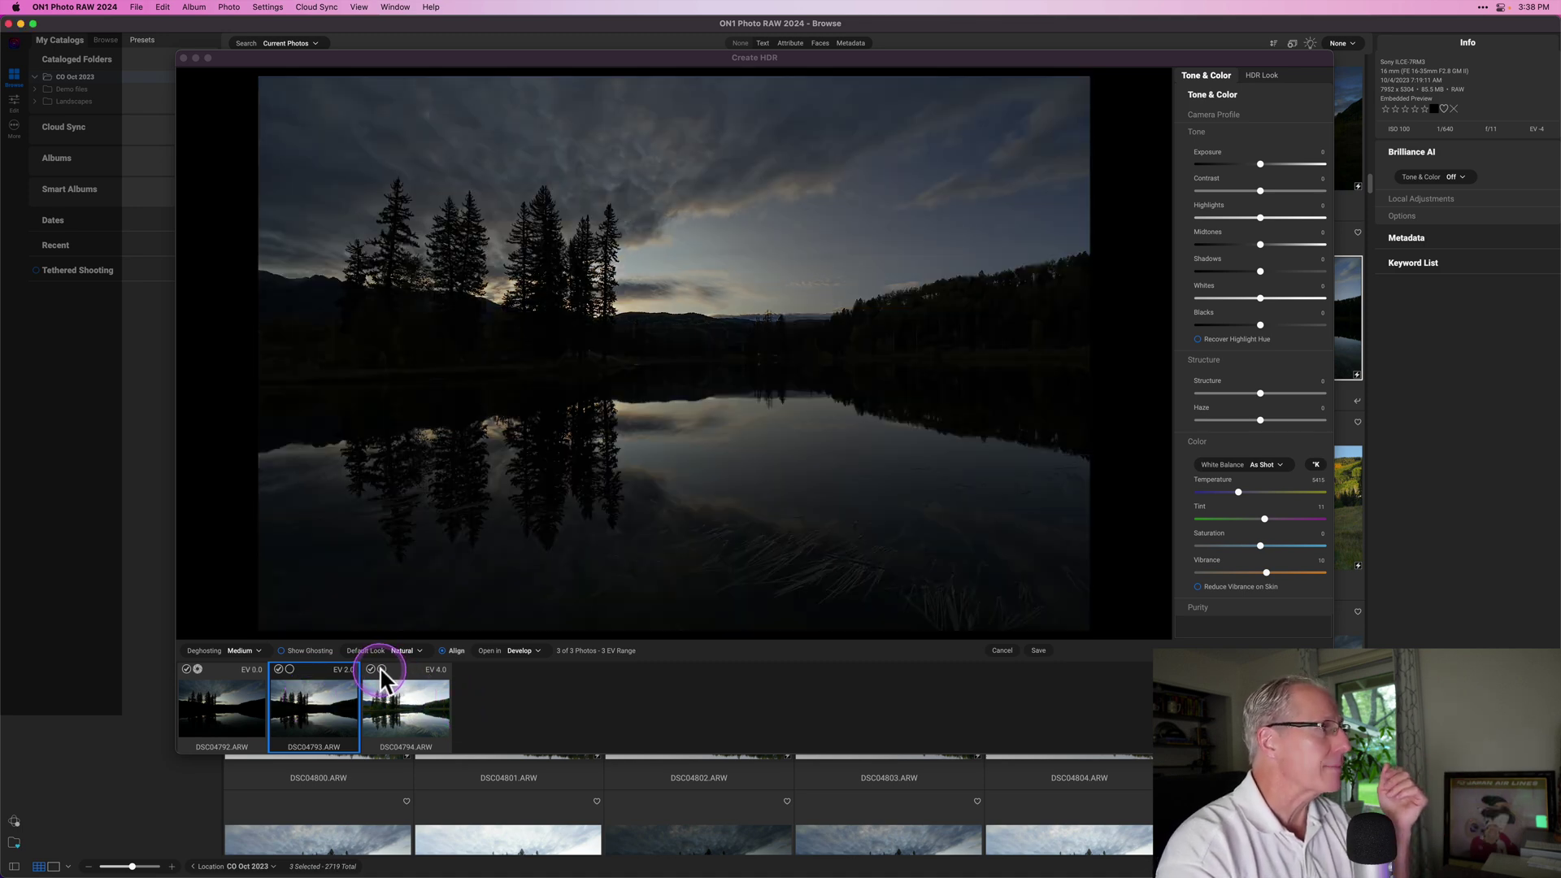
left_click(381, 669)
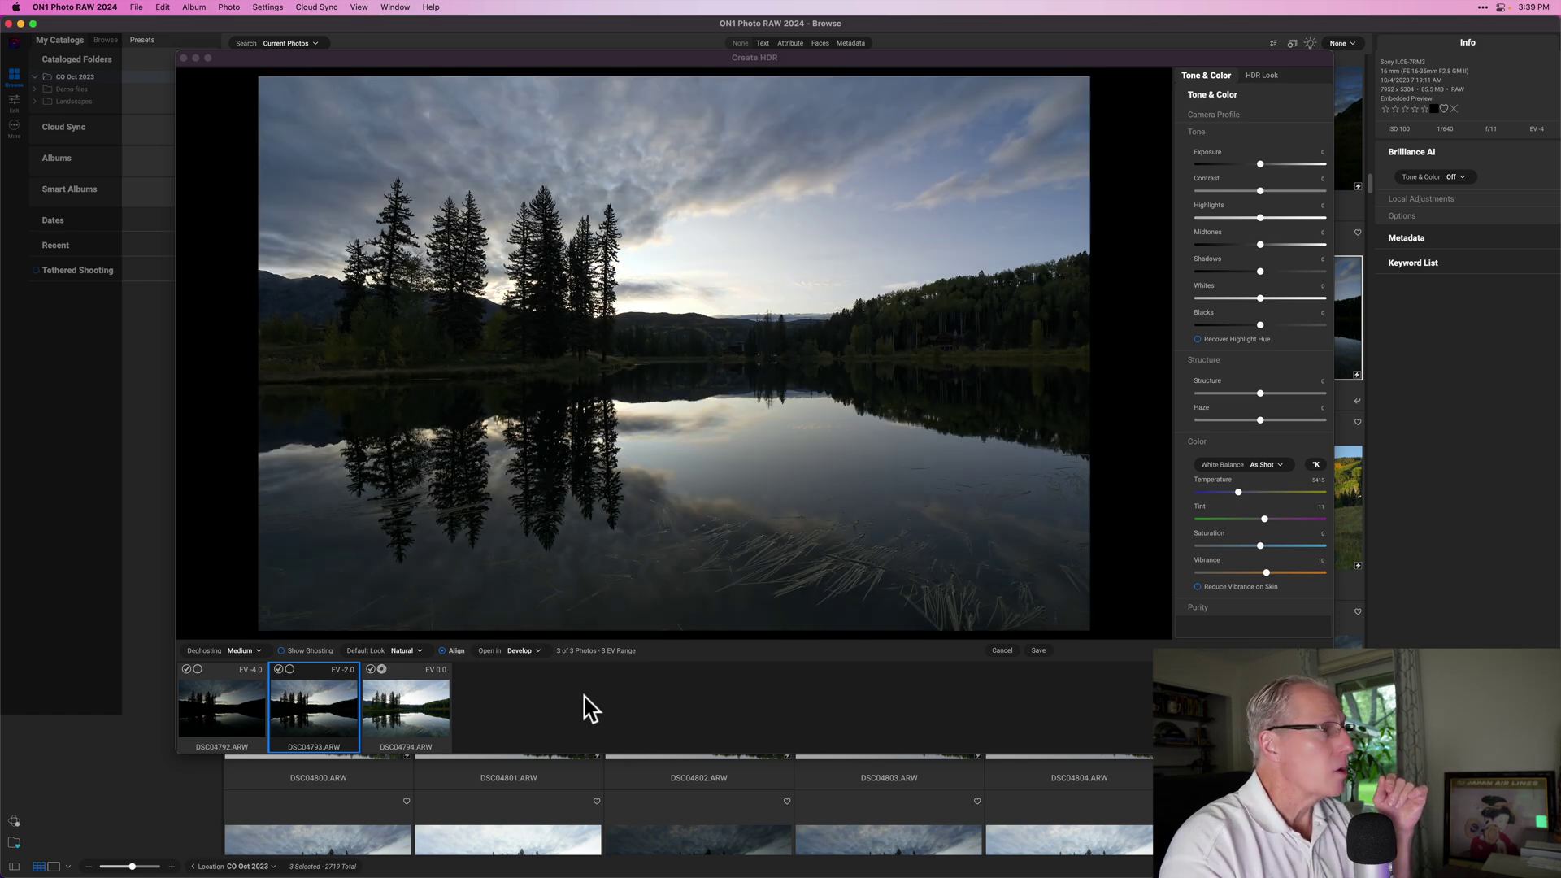
left_click(624, 657)
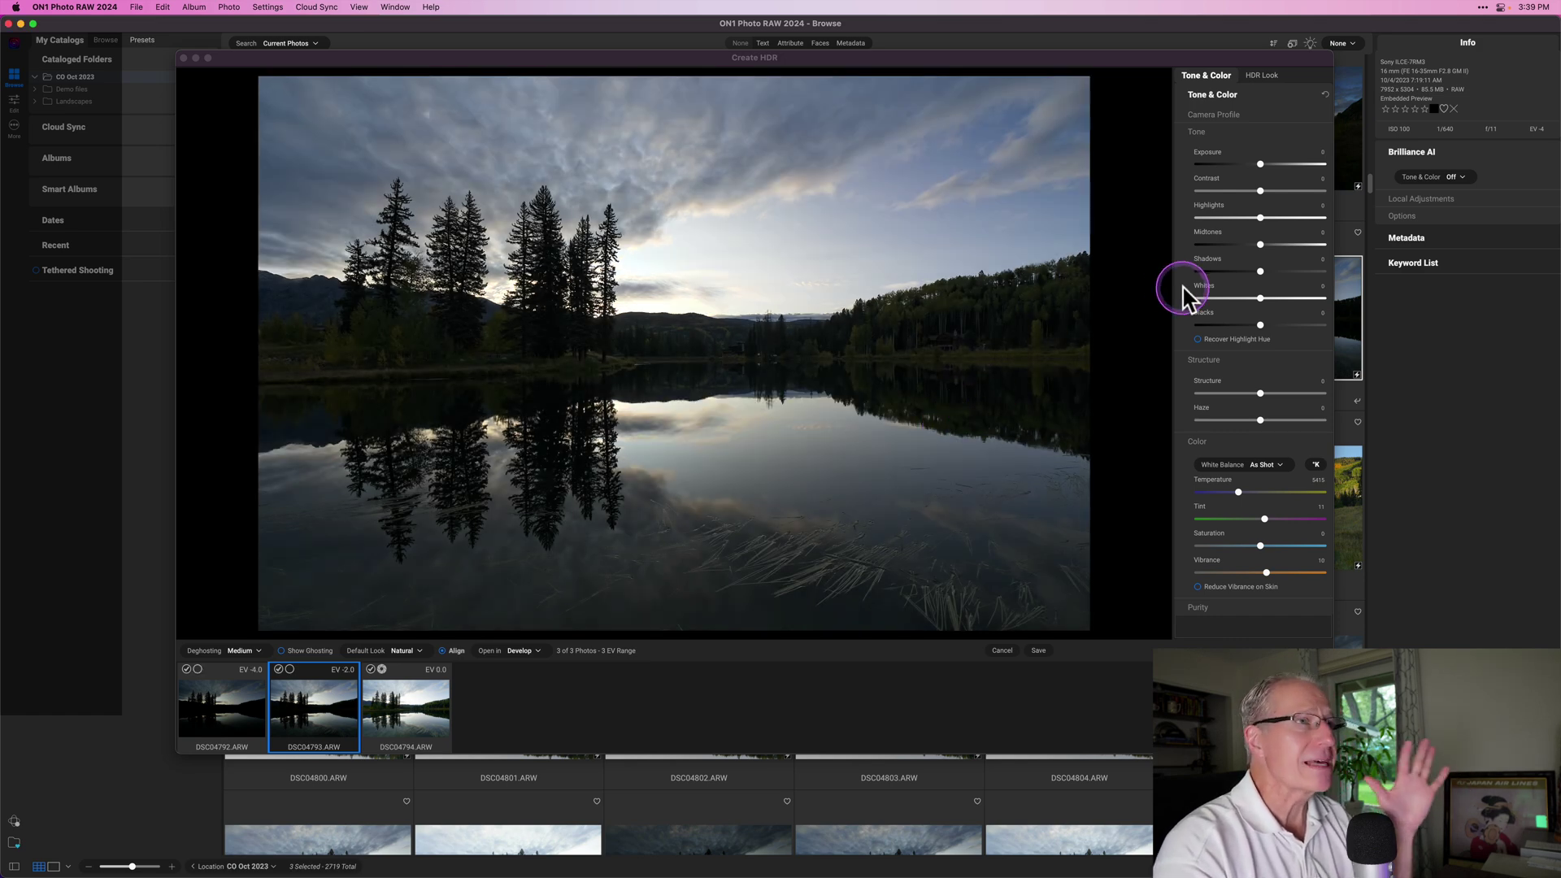
Step: Lower the HDR merge's Highlights and raise Contrast to 15
left_click(1224, 230)
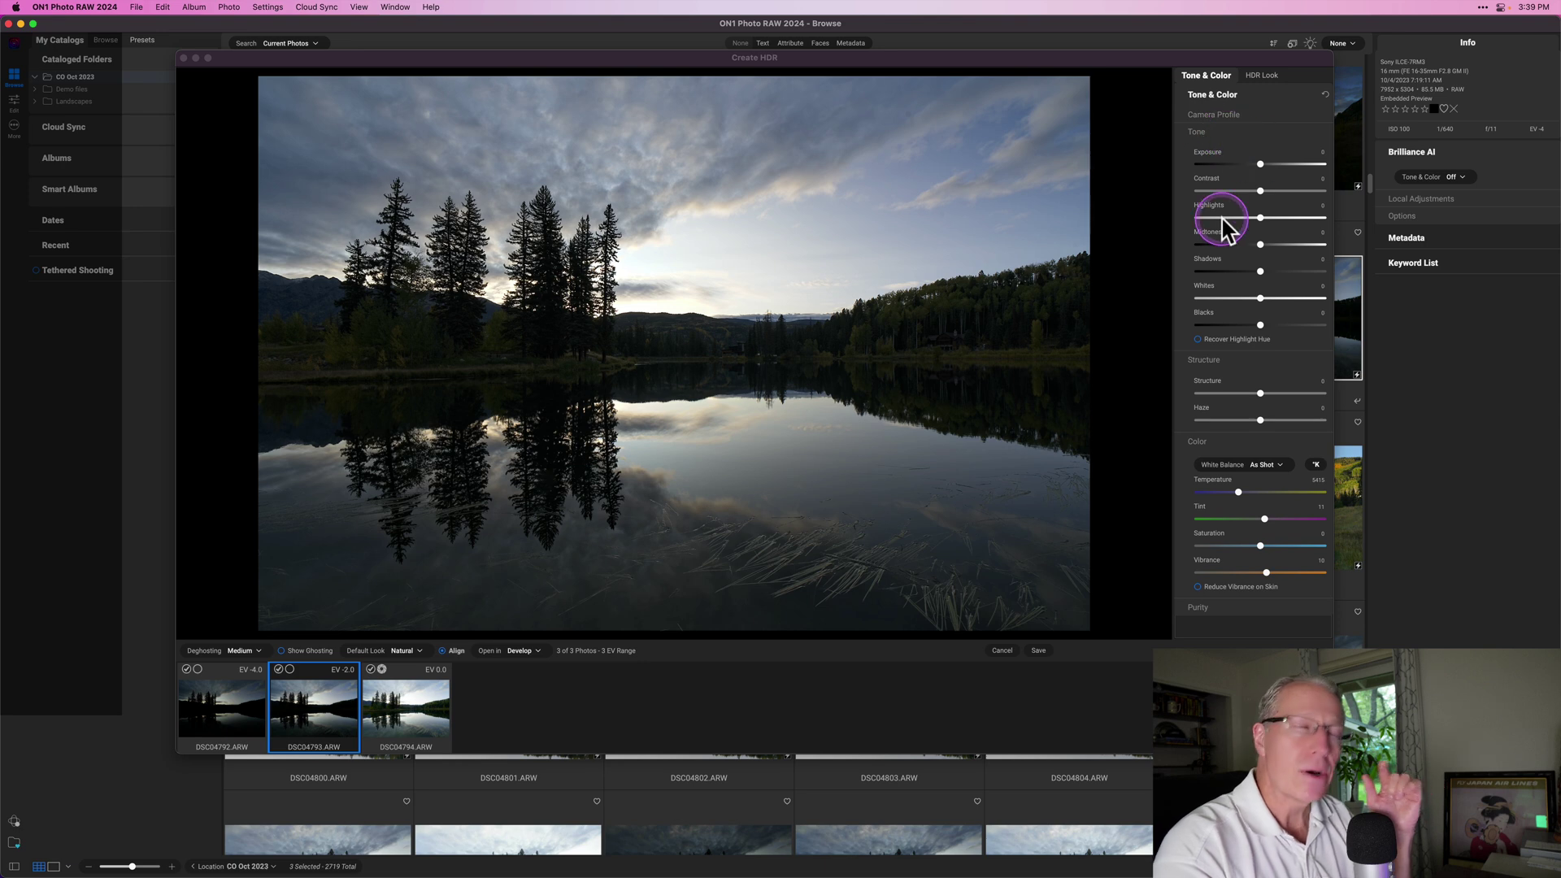
left_click(1277, 192)
left_click_drag(1276, 192, 1266, 273)
left_click(1252, 381)
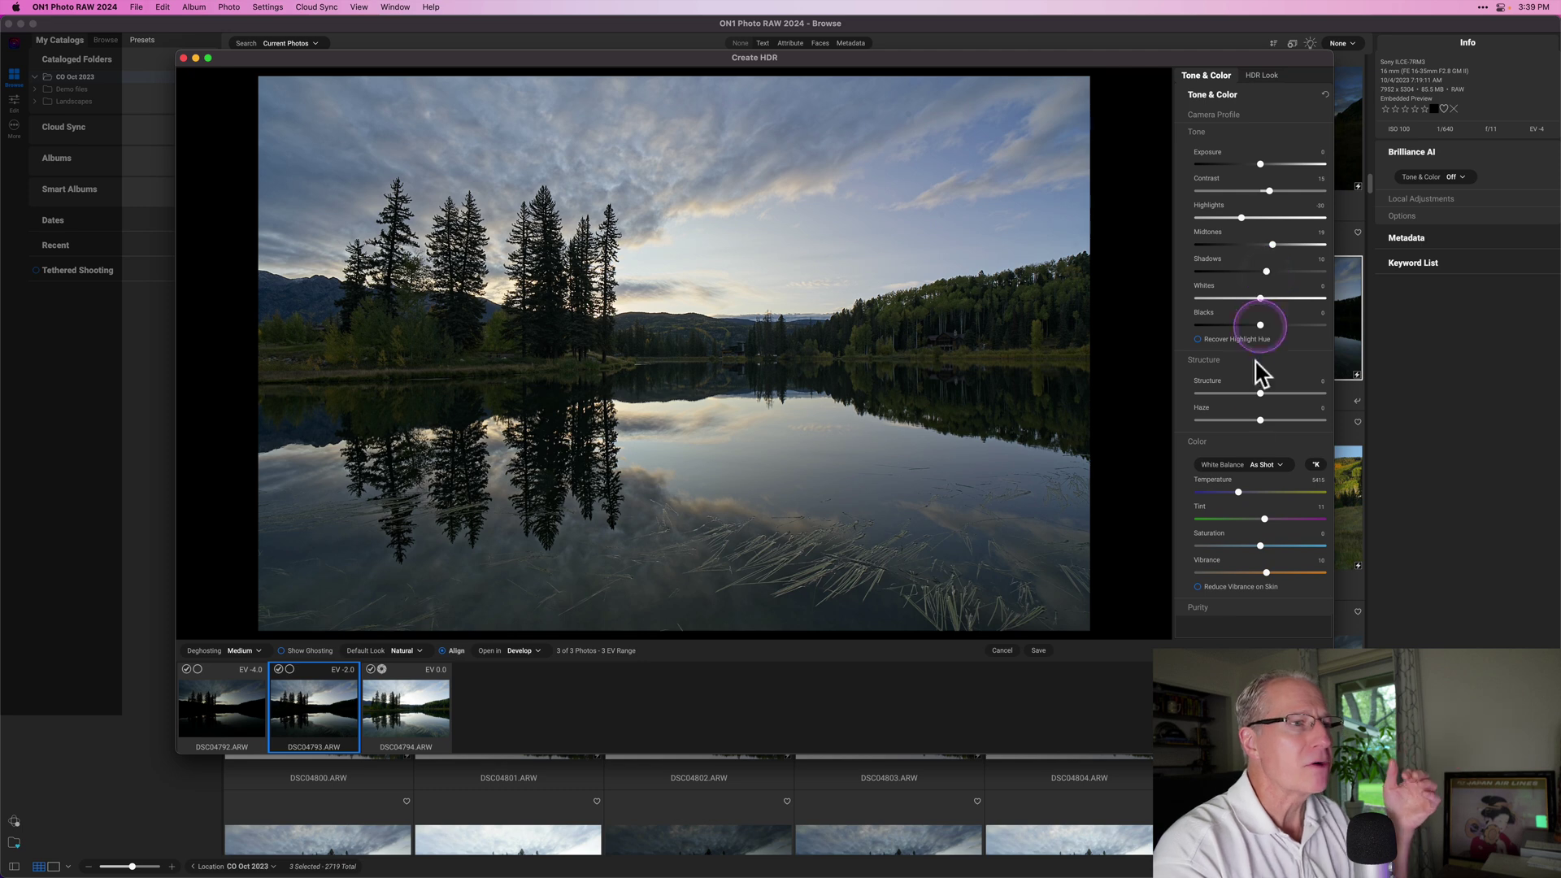
Step: Adjust Temperature, shift Tint from 18 to 24, and save the HDR merge
left_click(1240, 492)
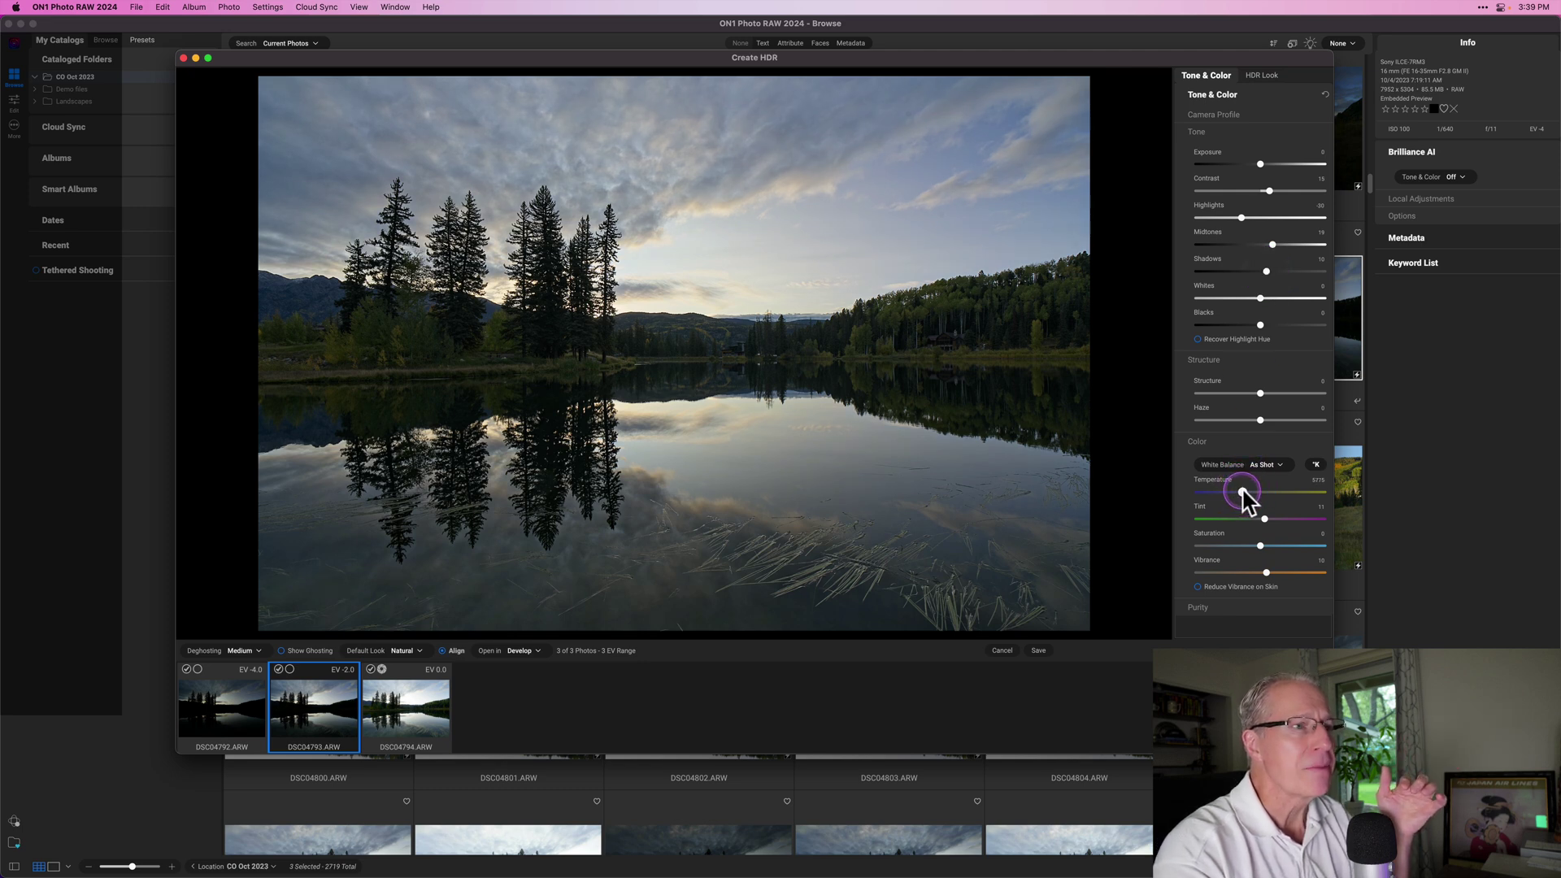
left_click(1265, 518)
left_click_drag(1268, 520, 1269, 573)
left_click(1267, 571)
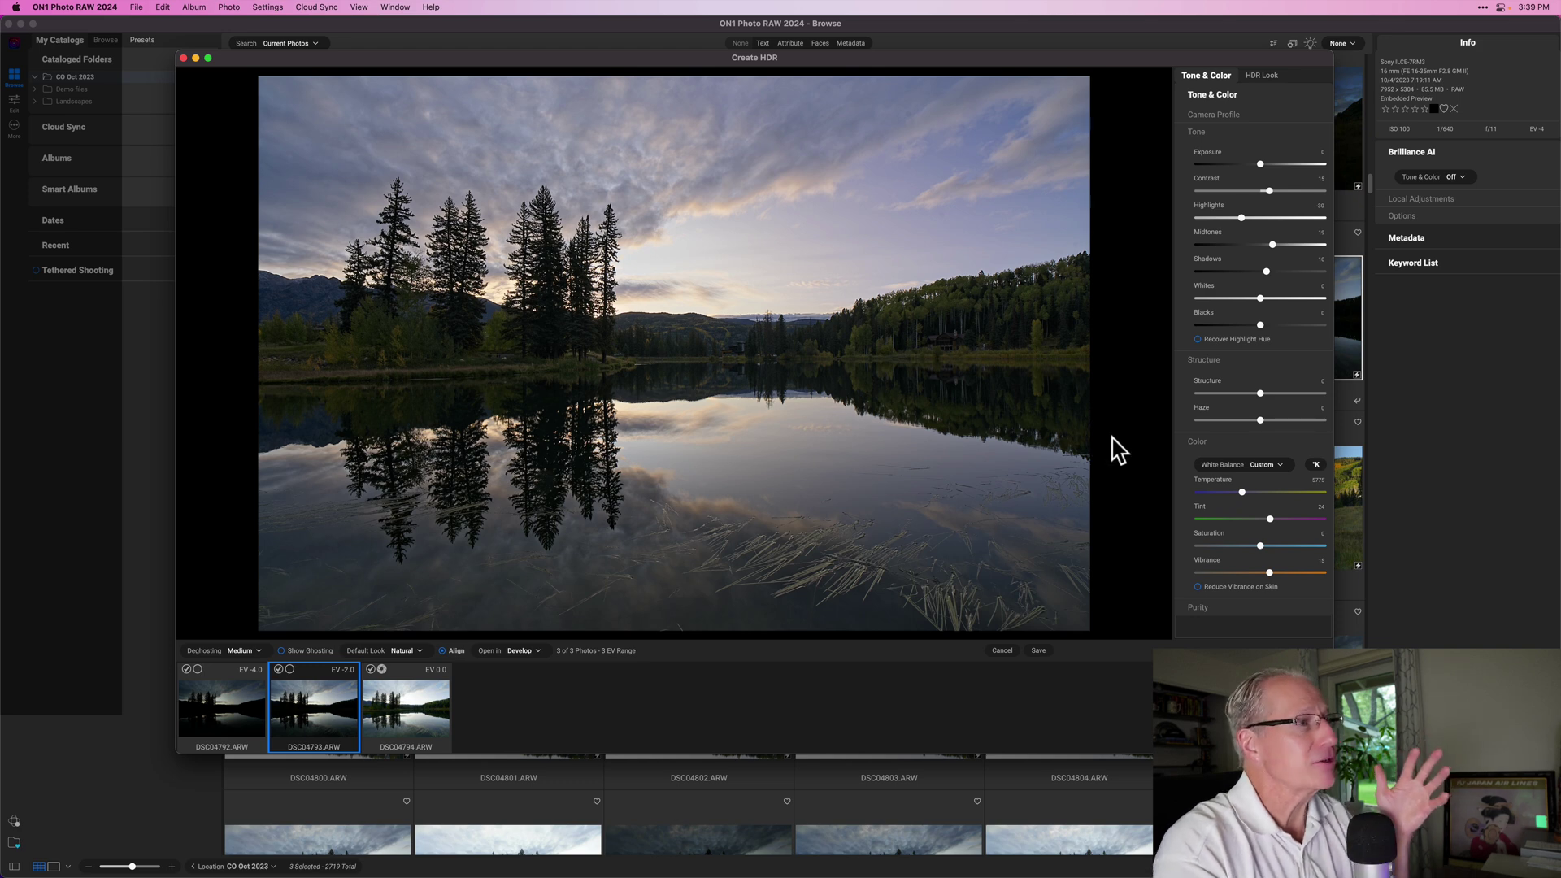
left_click(1036, 652)
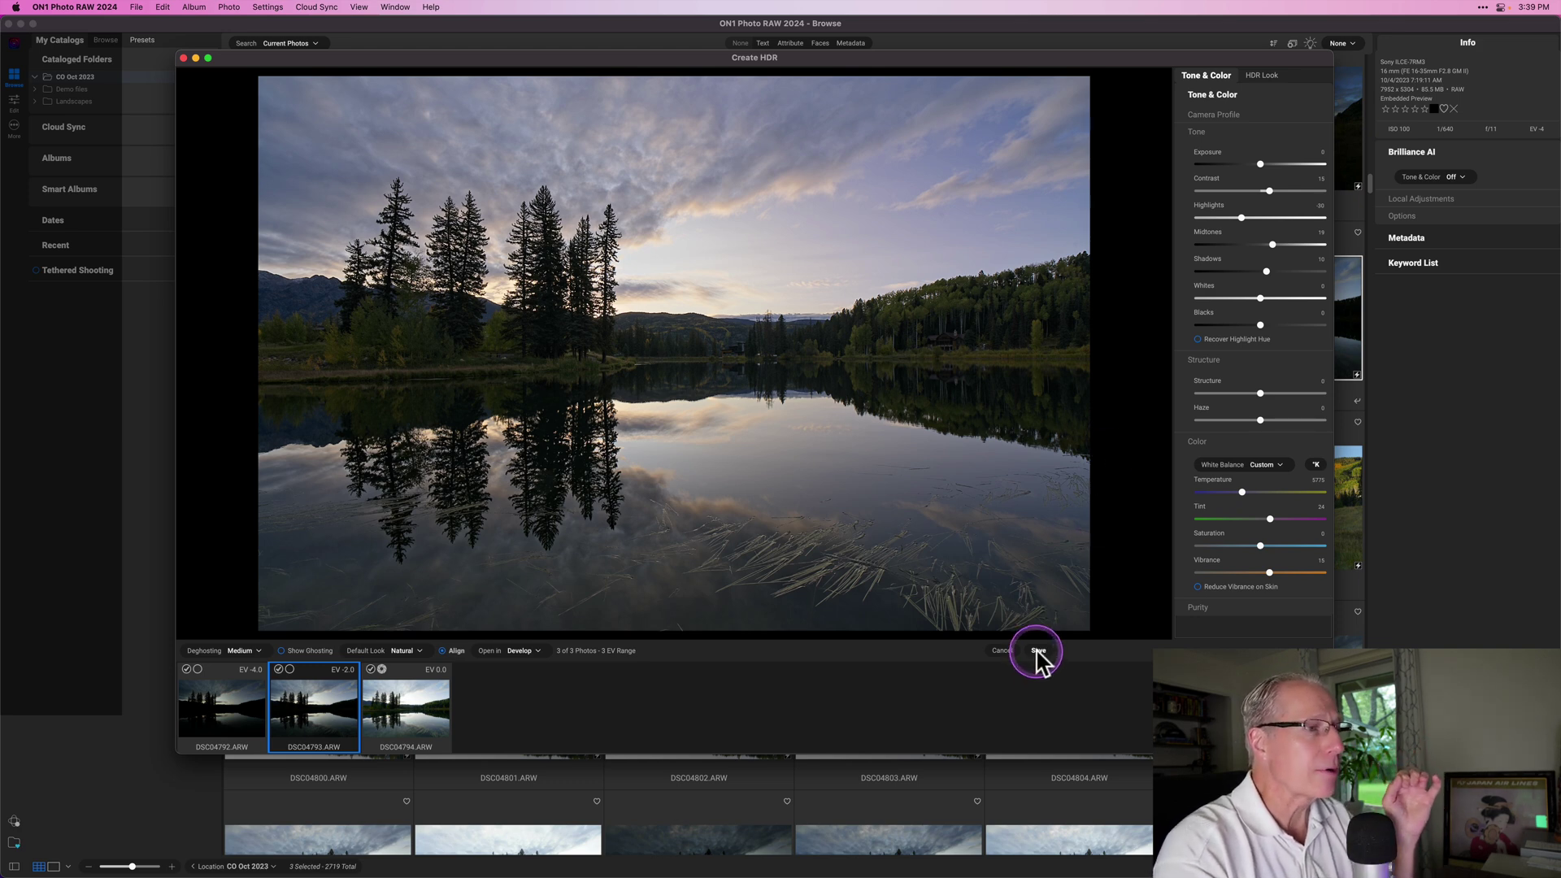
Step: Confirm saving DSC04793_HDR.onphoto and enable Brilliance AI in Develop
left_click(1038, 651)
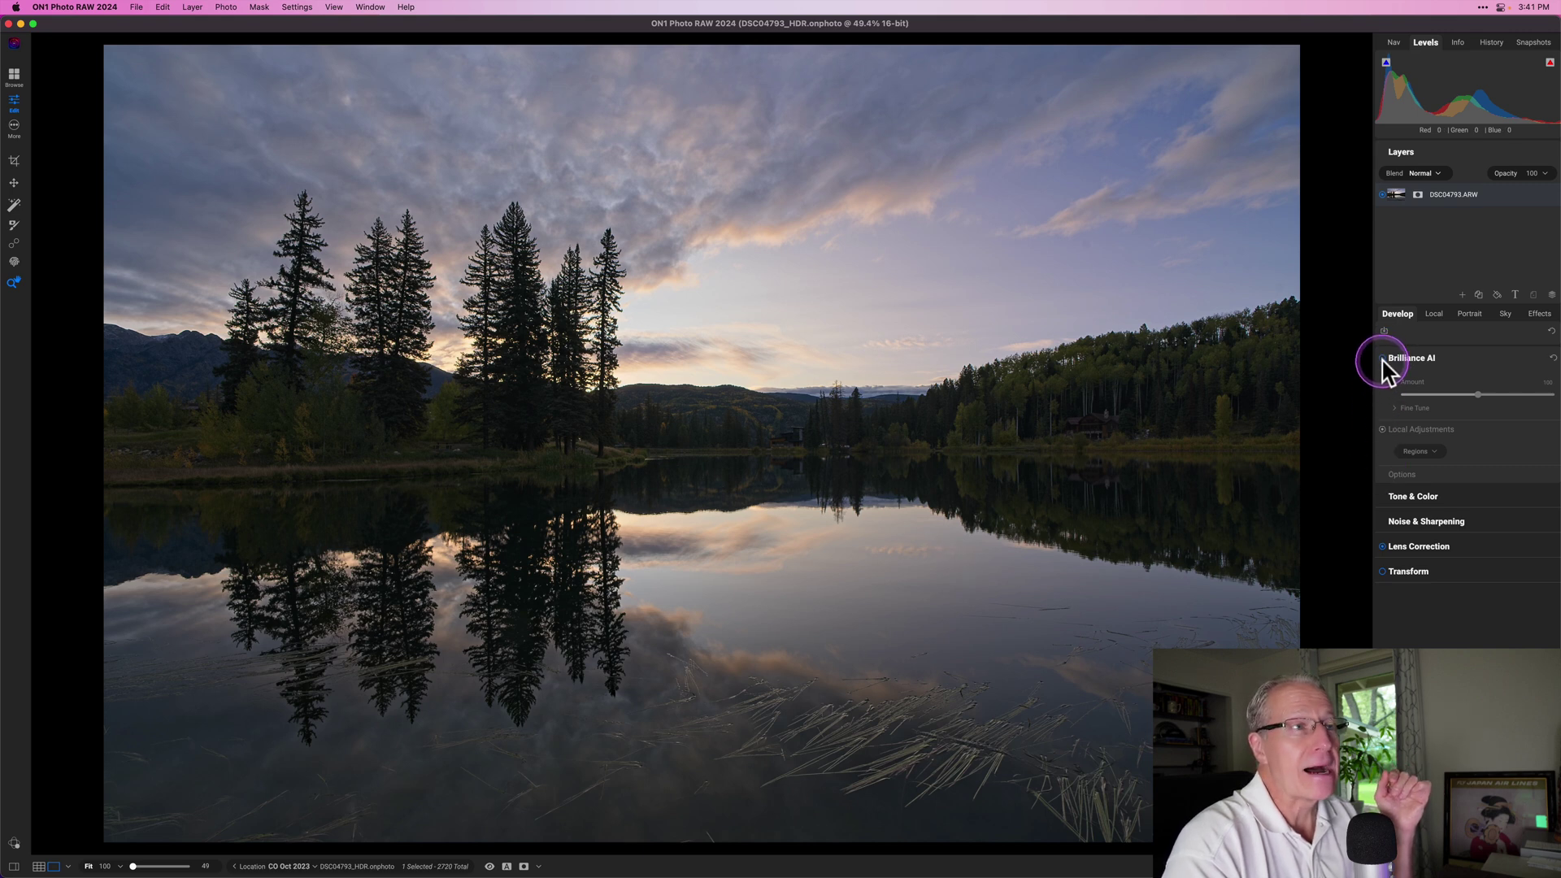
left_click(1347, 398)
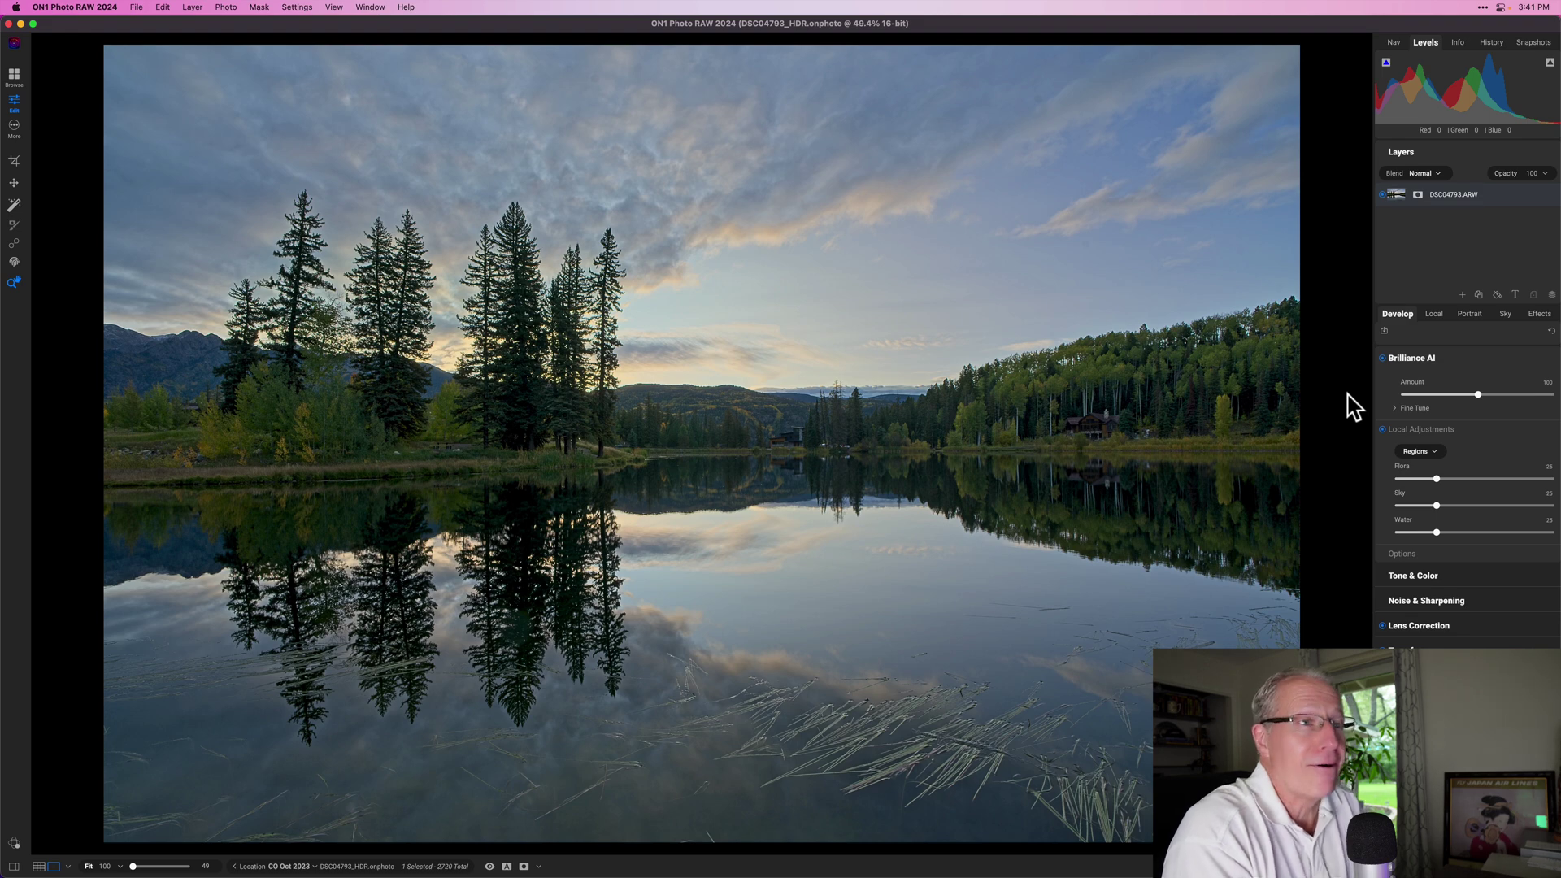
Step: Expand and collapse the Brilliance AI Fine Tune amounts
left_click(1480, 395)
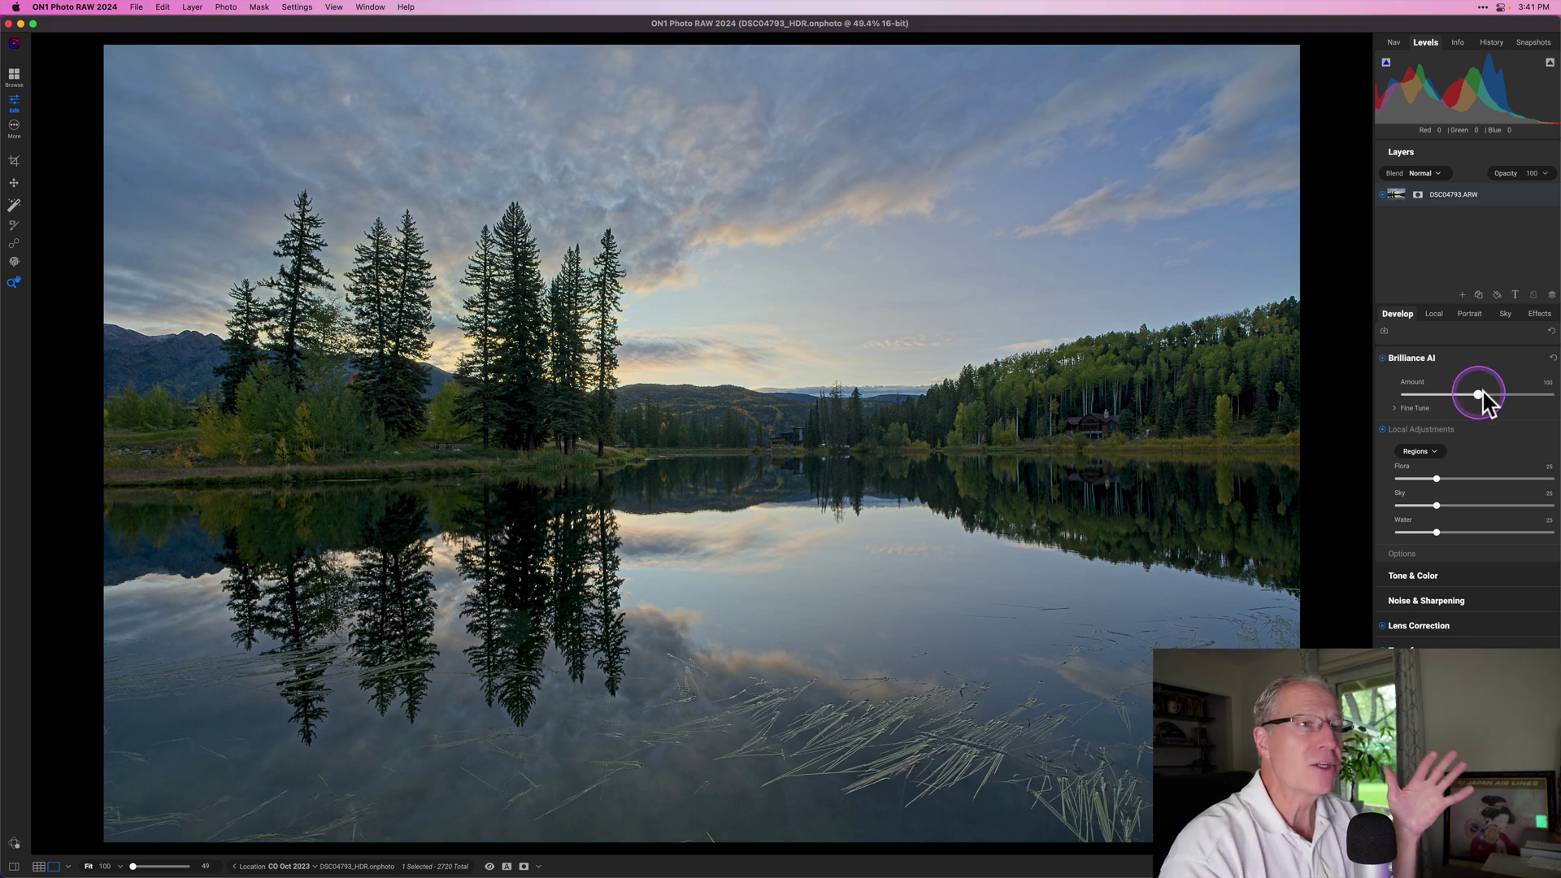
left_click(1395, 409)
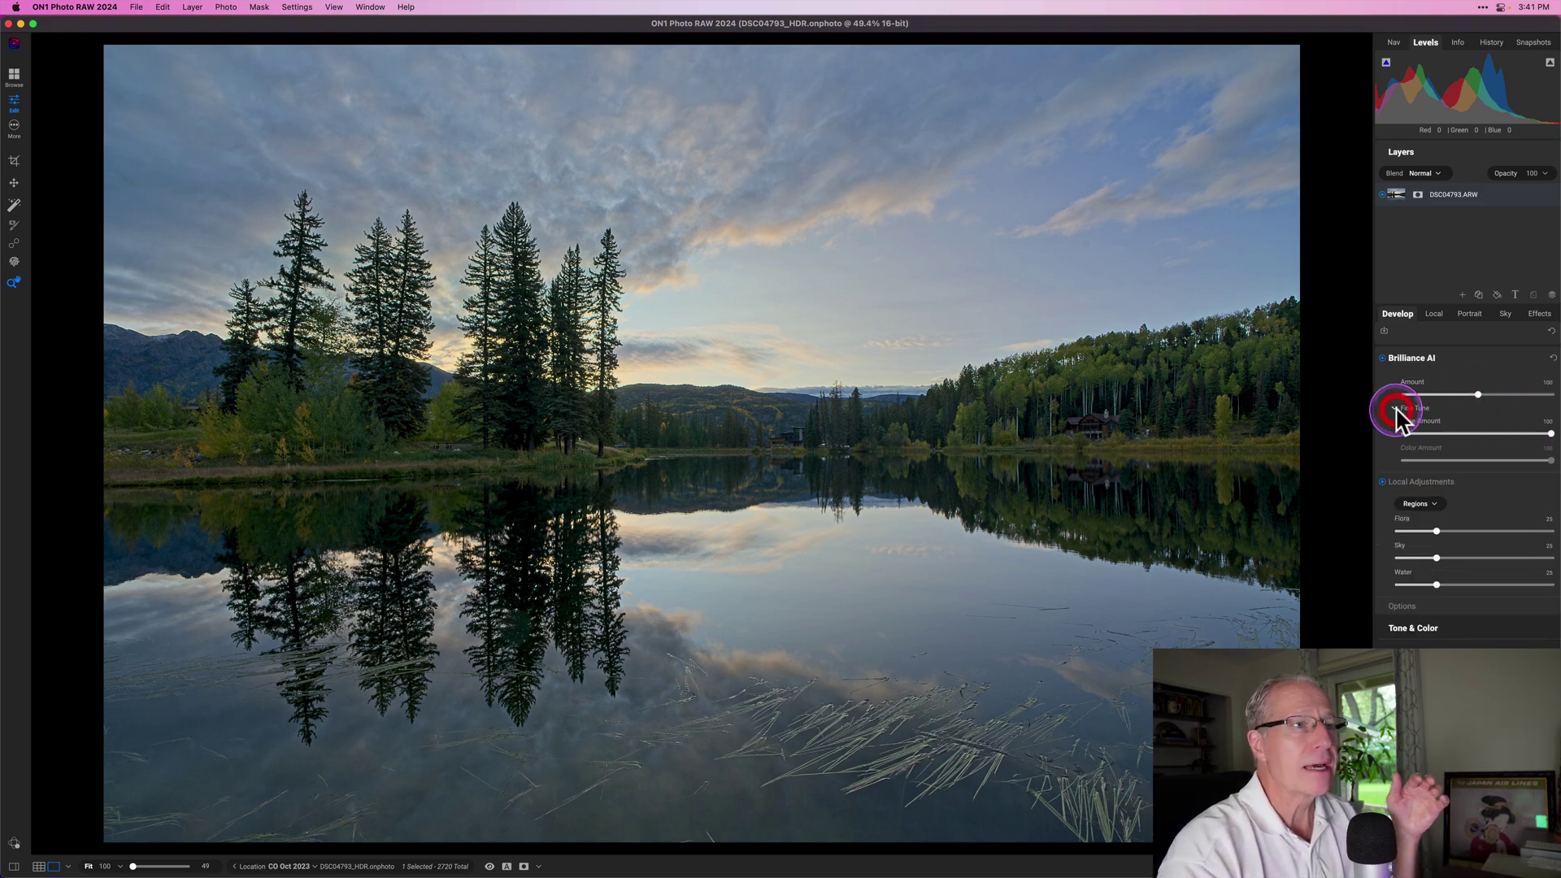
left_click(1395, 409)
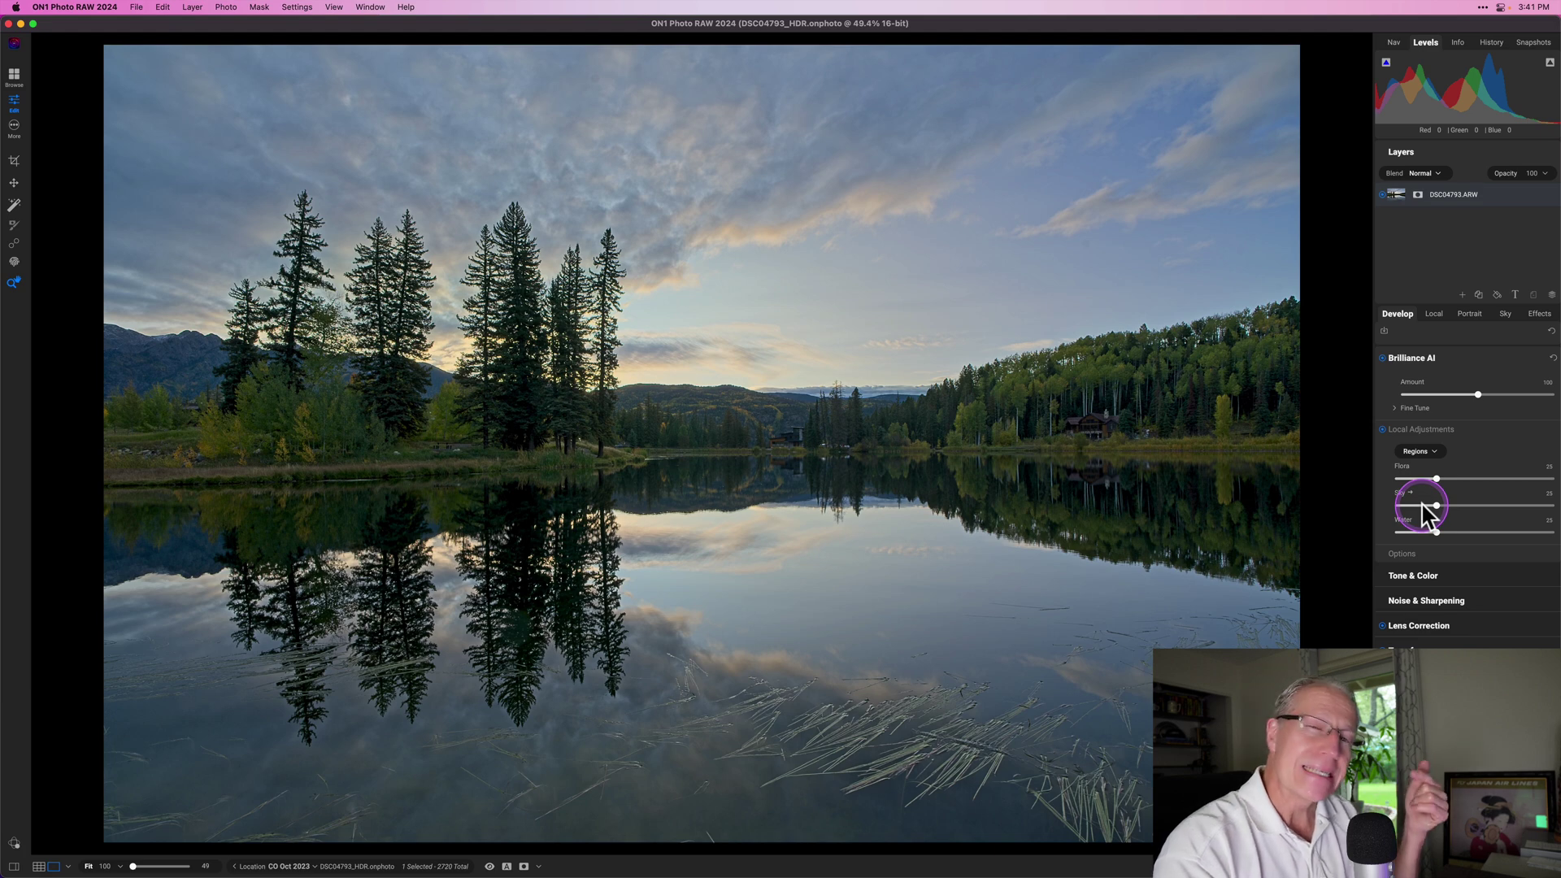
Step: Inspect Brilliance AI's Flora, Sky and Water adjustments in the Local tab
left_click(1435, 317)
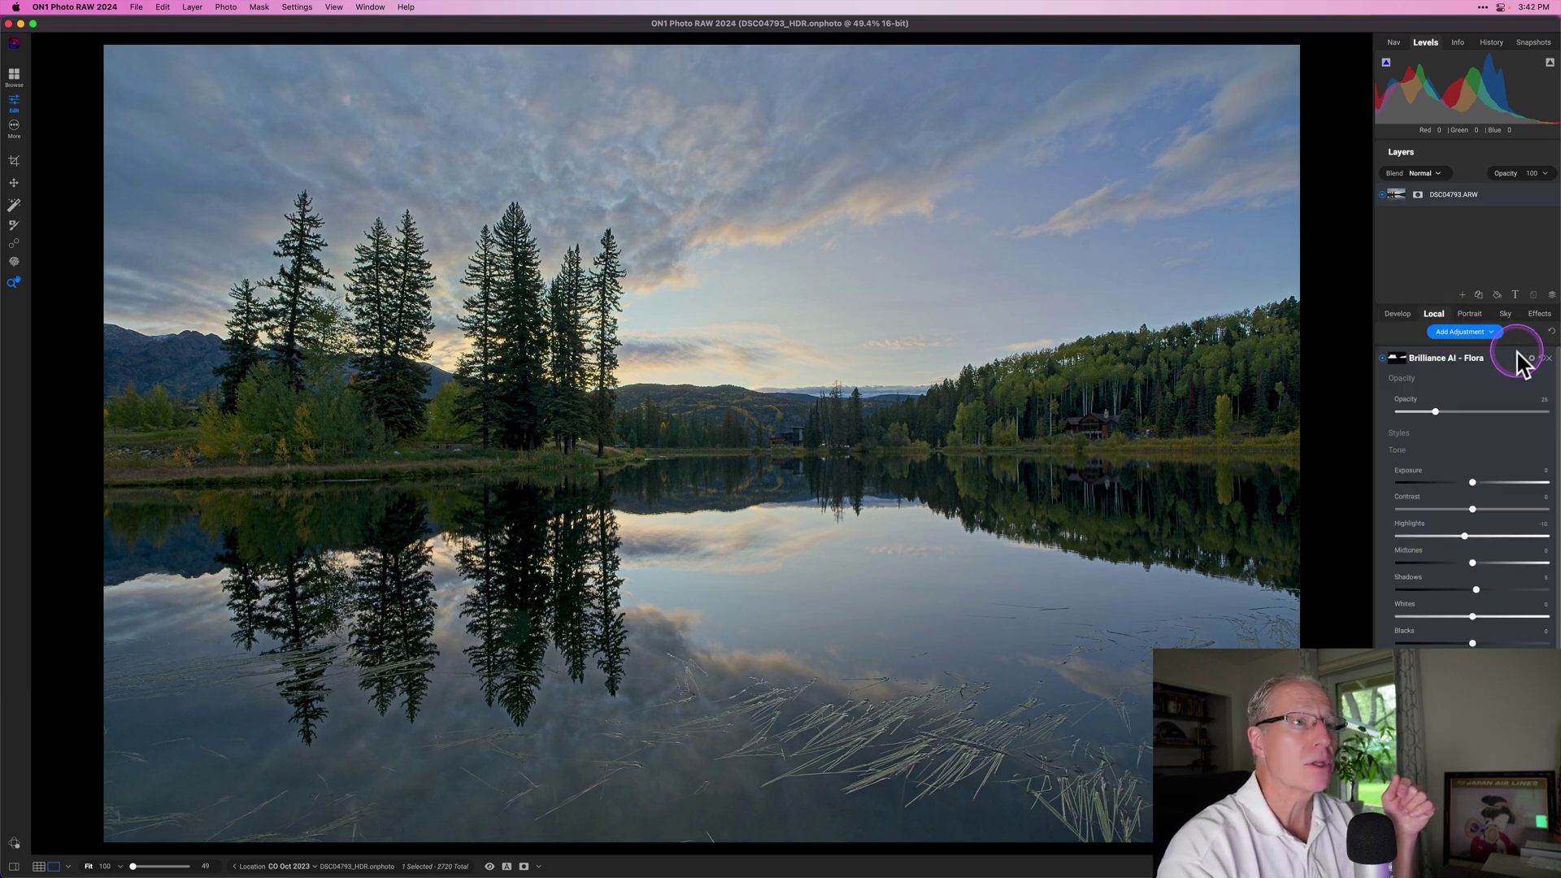
left_click(1511, 362)
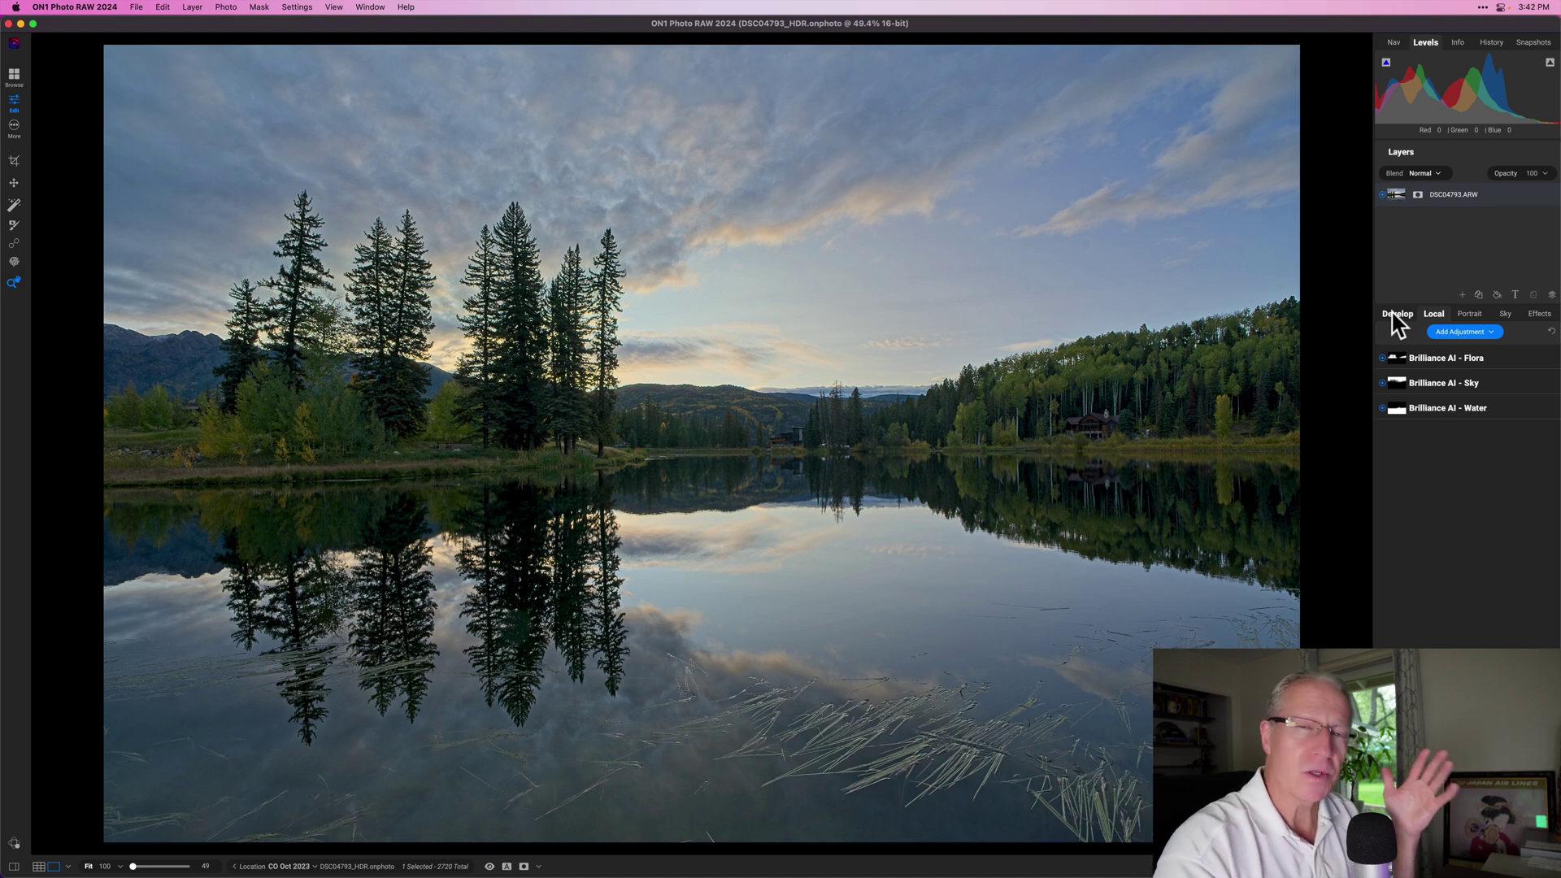
left_click(1524, 359)
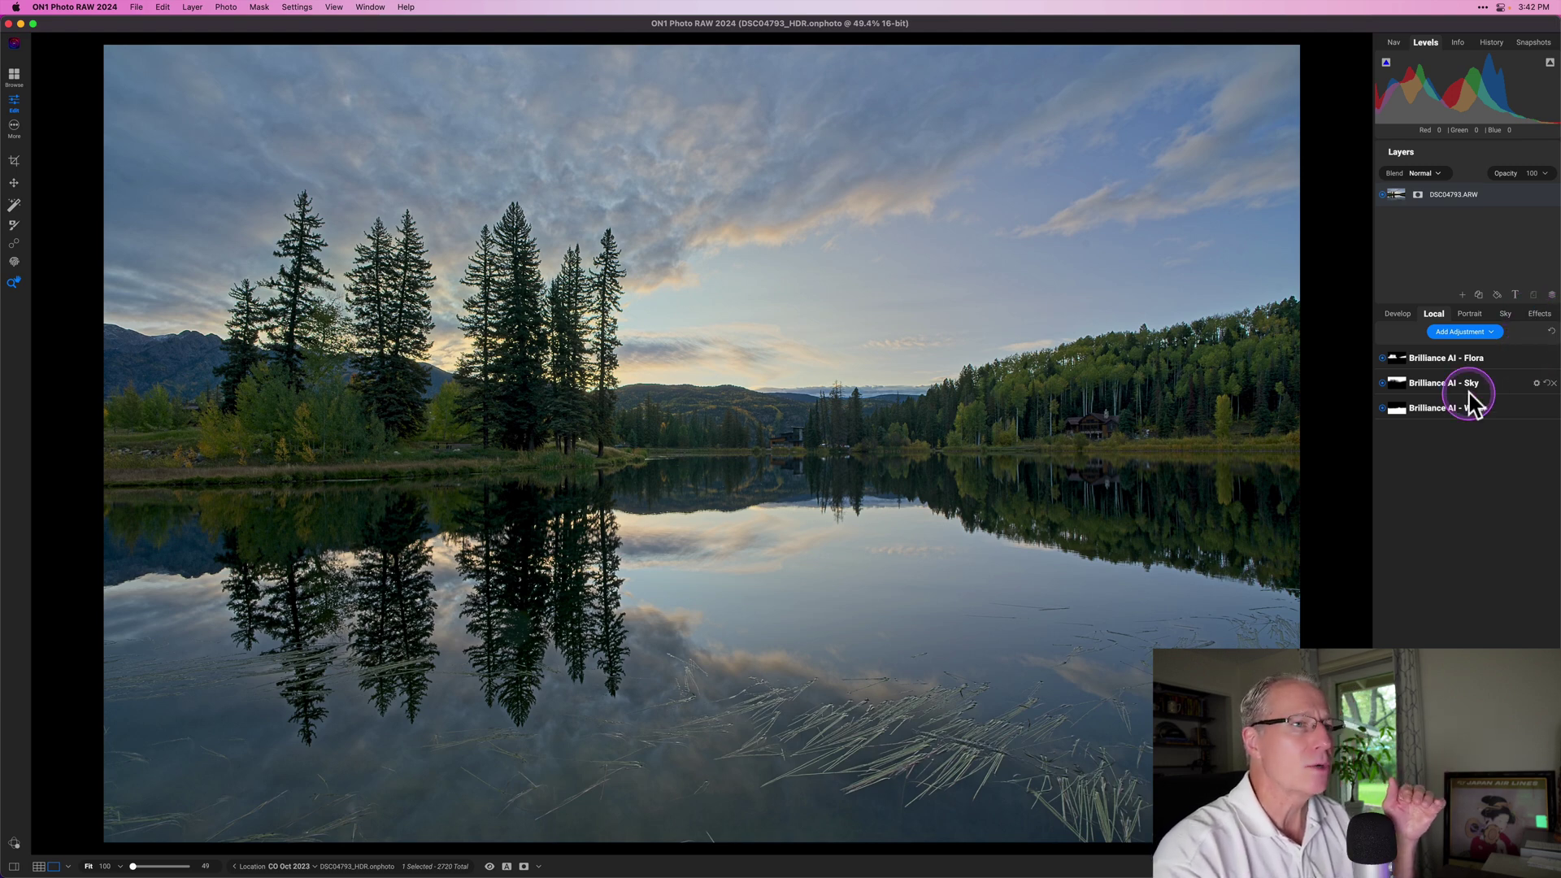
left_click(1432, 509)
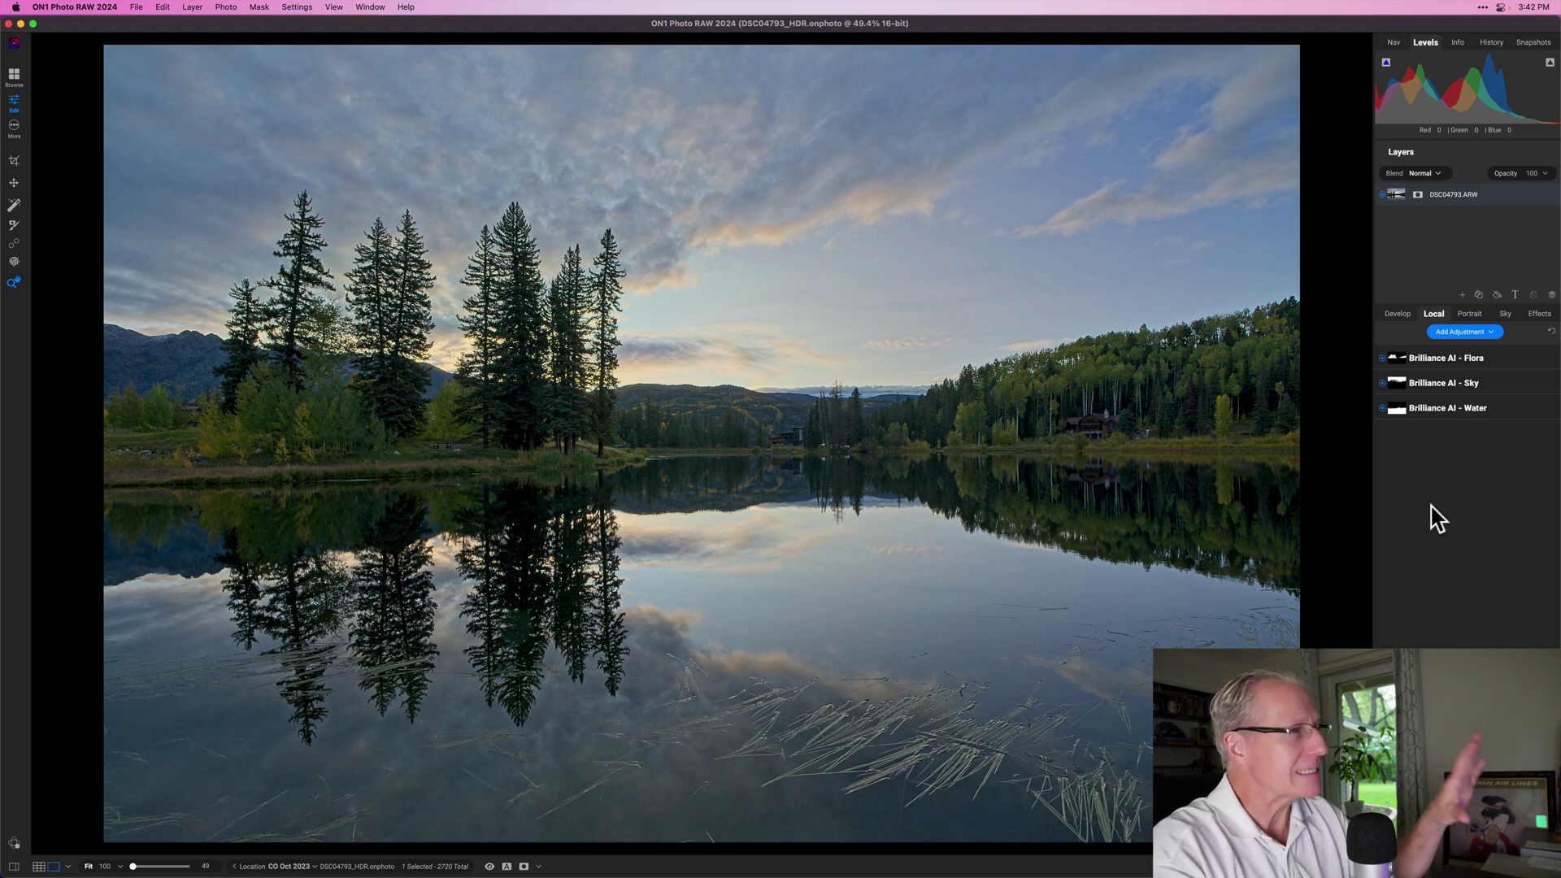
left_click(1488, 442)
Step: In Effects, collapse the HDR Look filter and open the Filters browser
left_click(1538, 314)
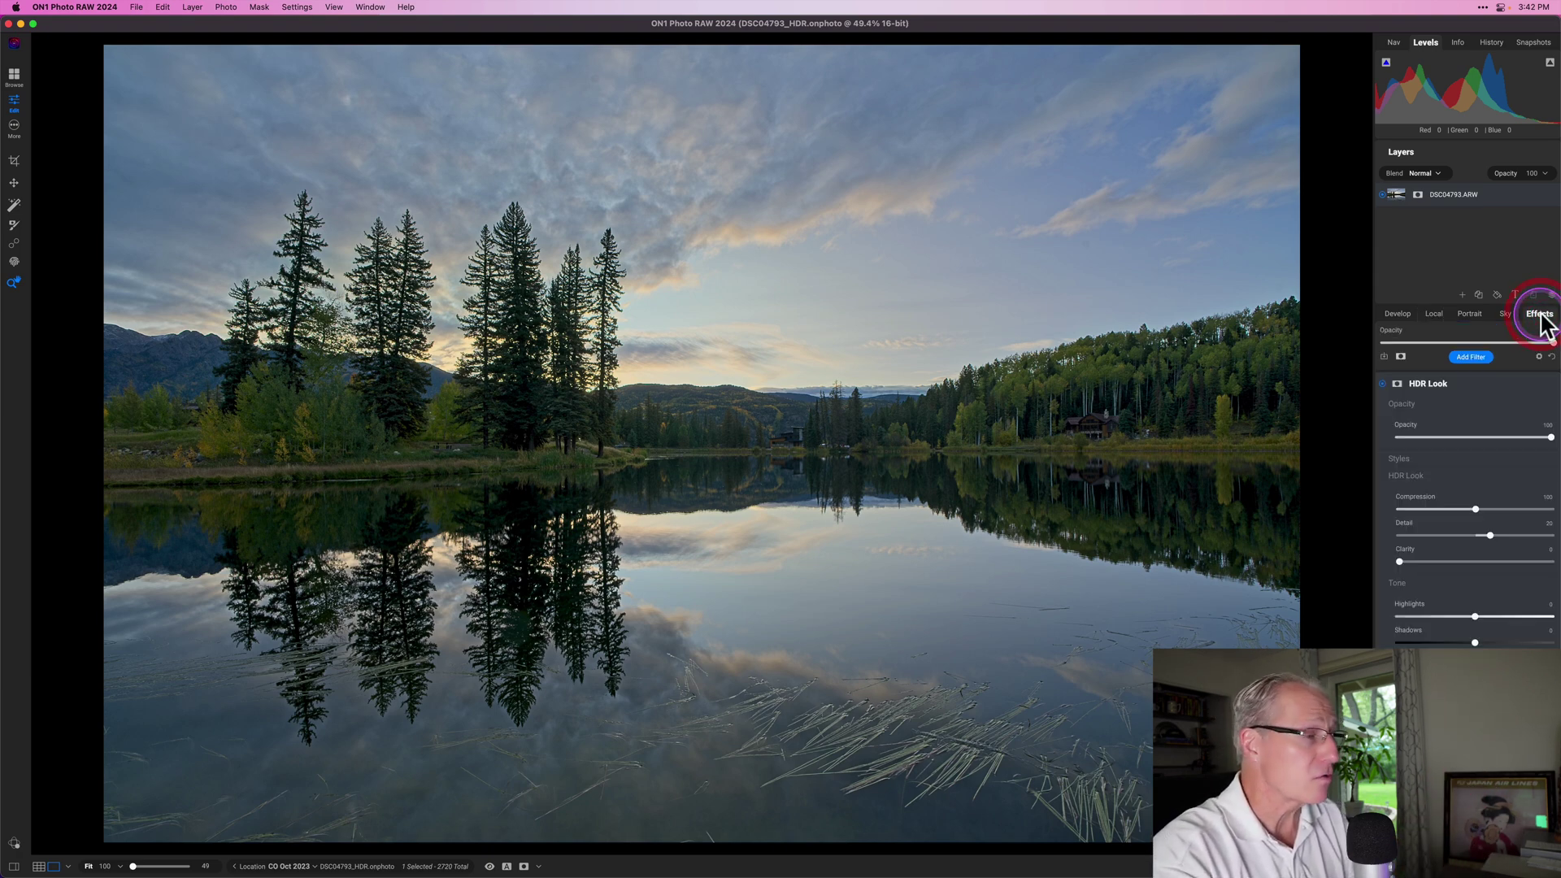
left_click(1478, 389)
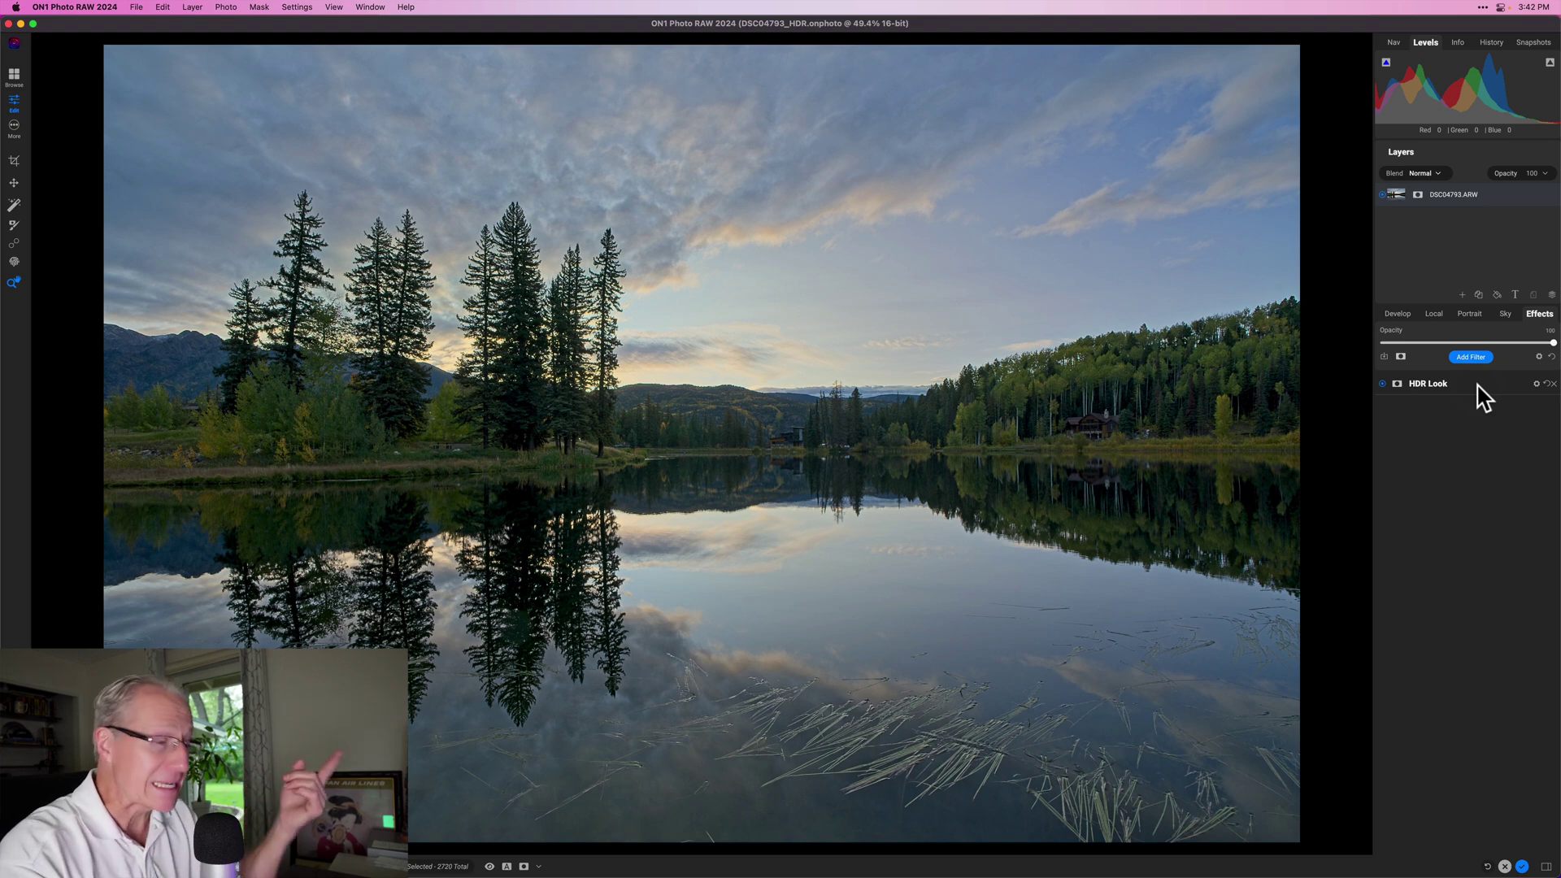
left_click(1471, 358)
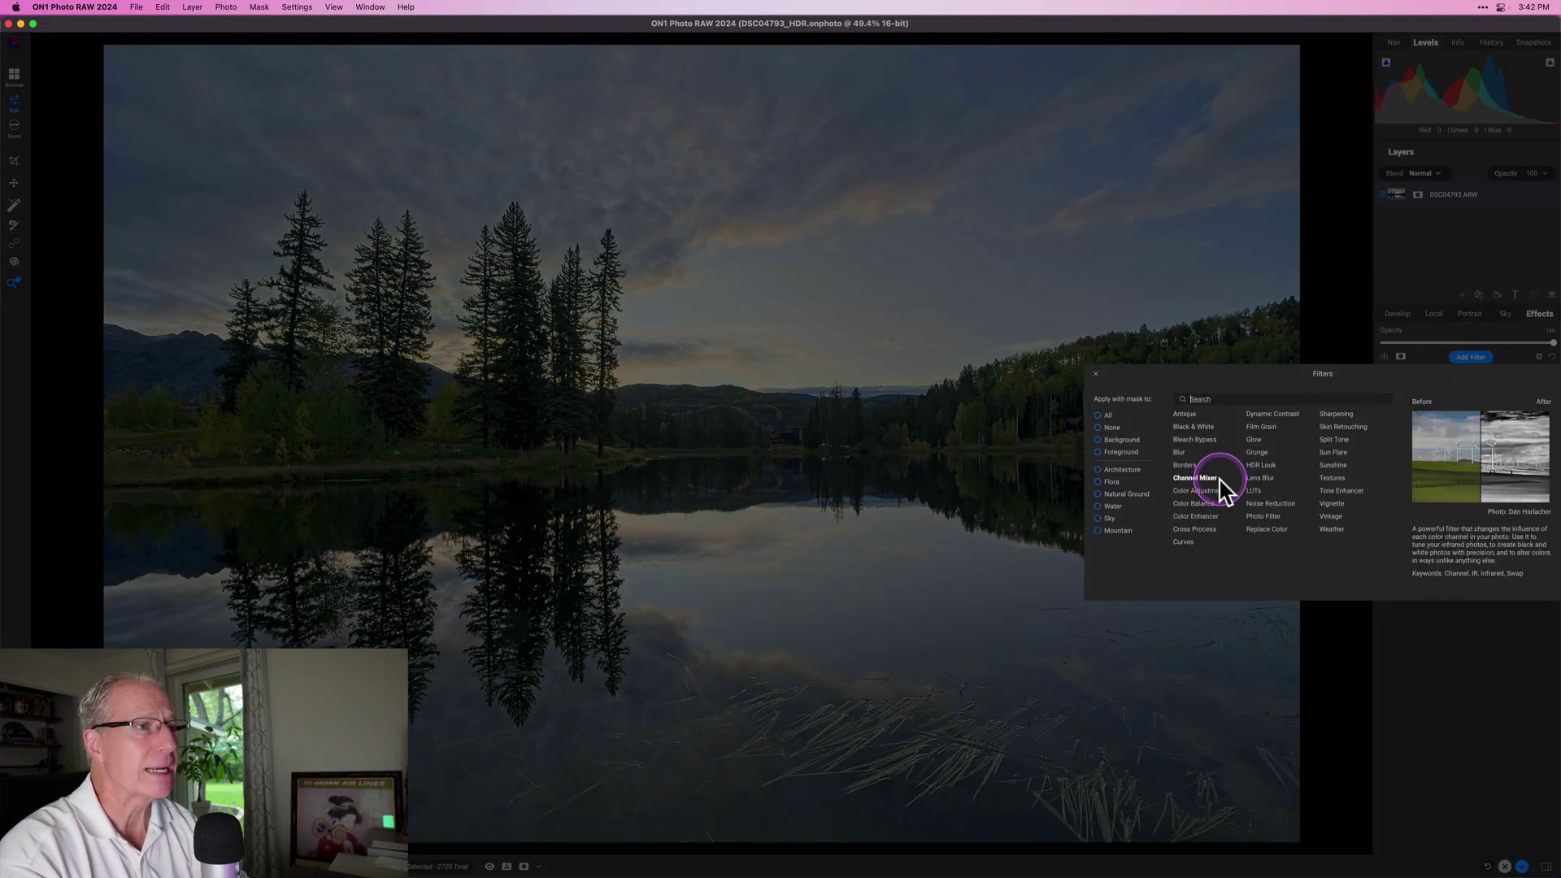
Step: Add Color Balance, raise Highlights Amount from 12 to 14, then switch to Midtones
left_click(1201, 503)
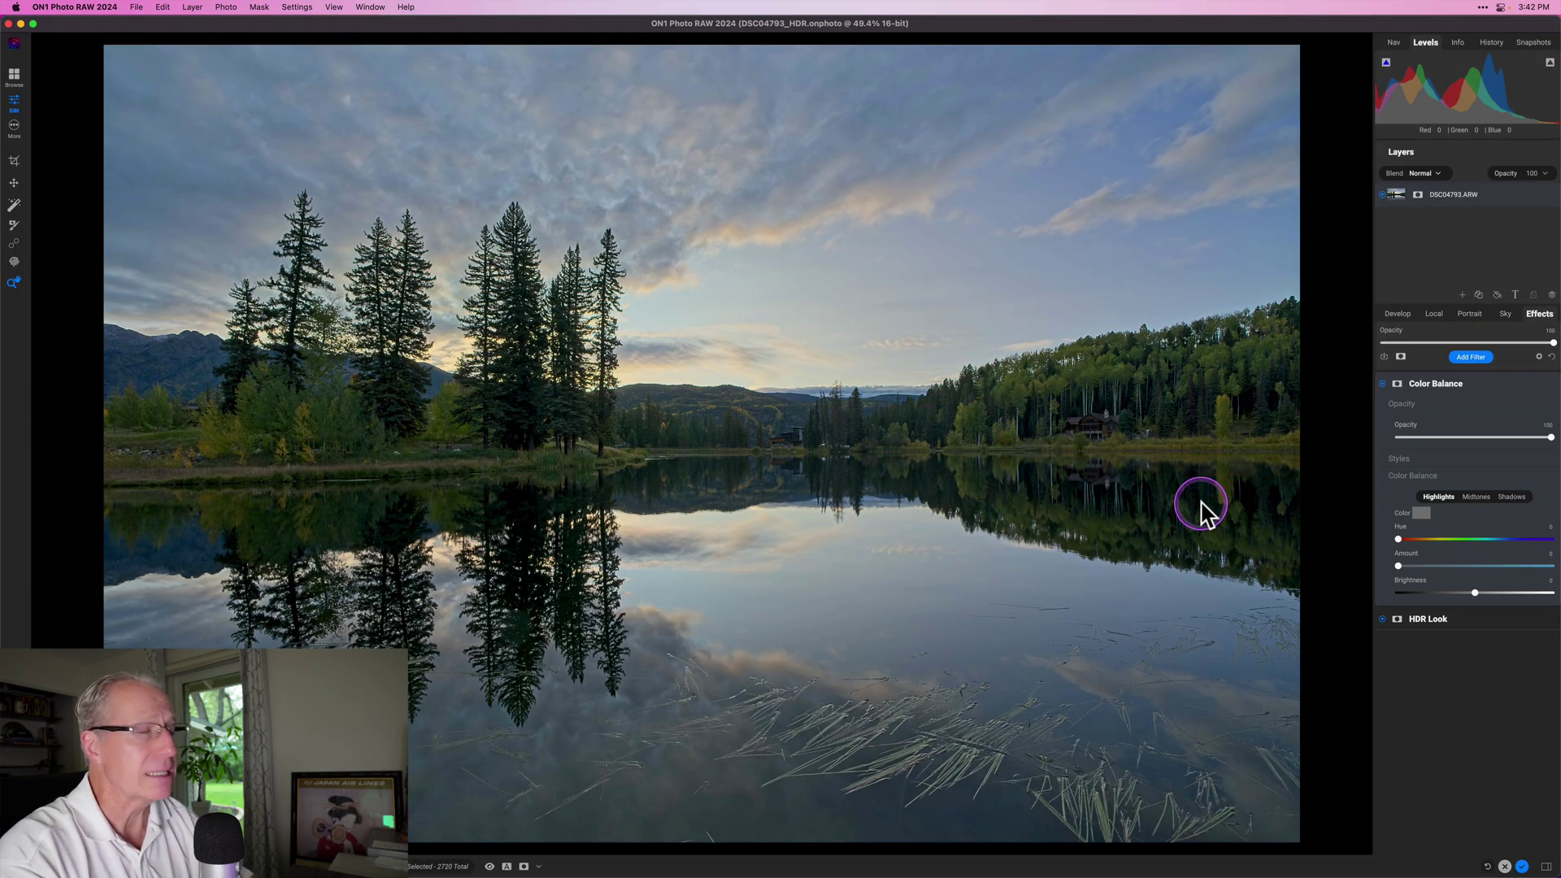
left_click(1441, 495)
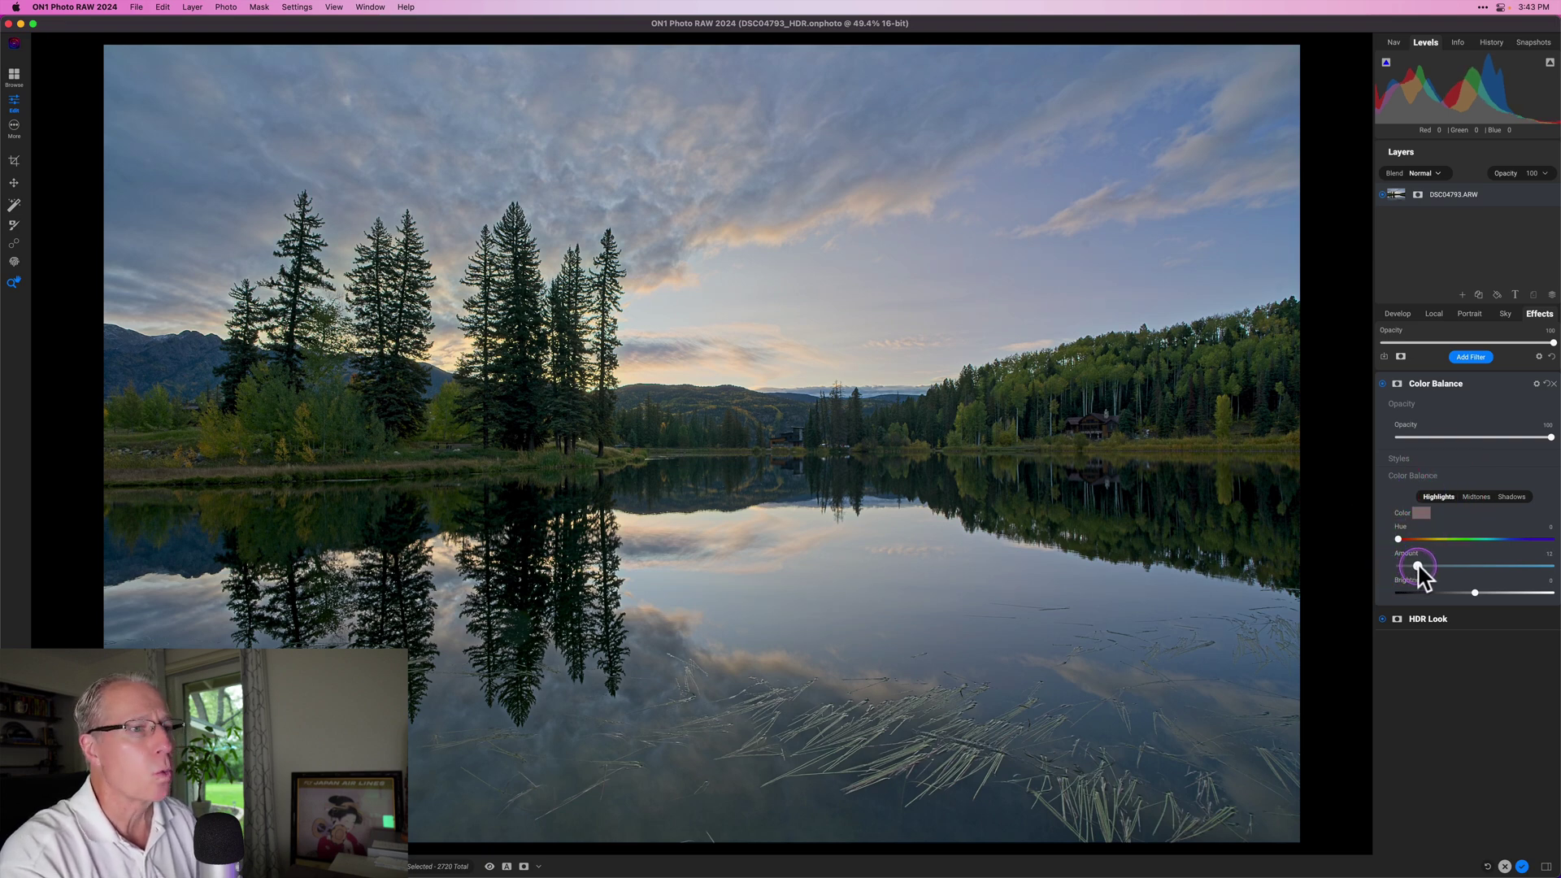
left_click_drag(1418, 563, 1426, 564)
left_click(1476, 497)
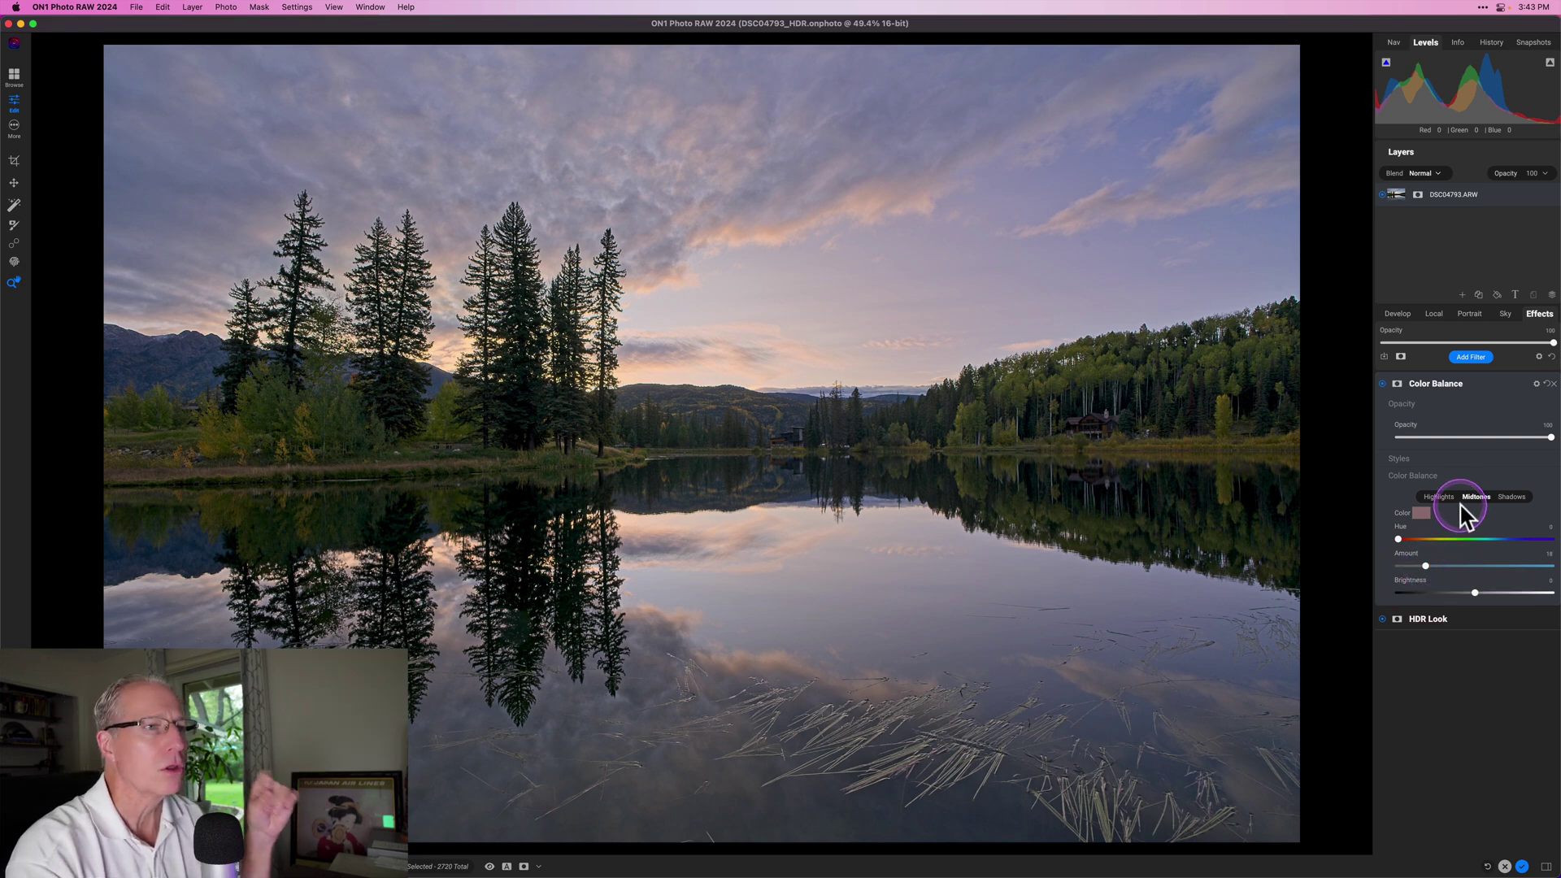
Step: Add a Sunshine filter and fine-tune its Warmth slider
left_click(1461, 357)
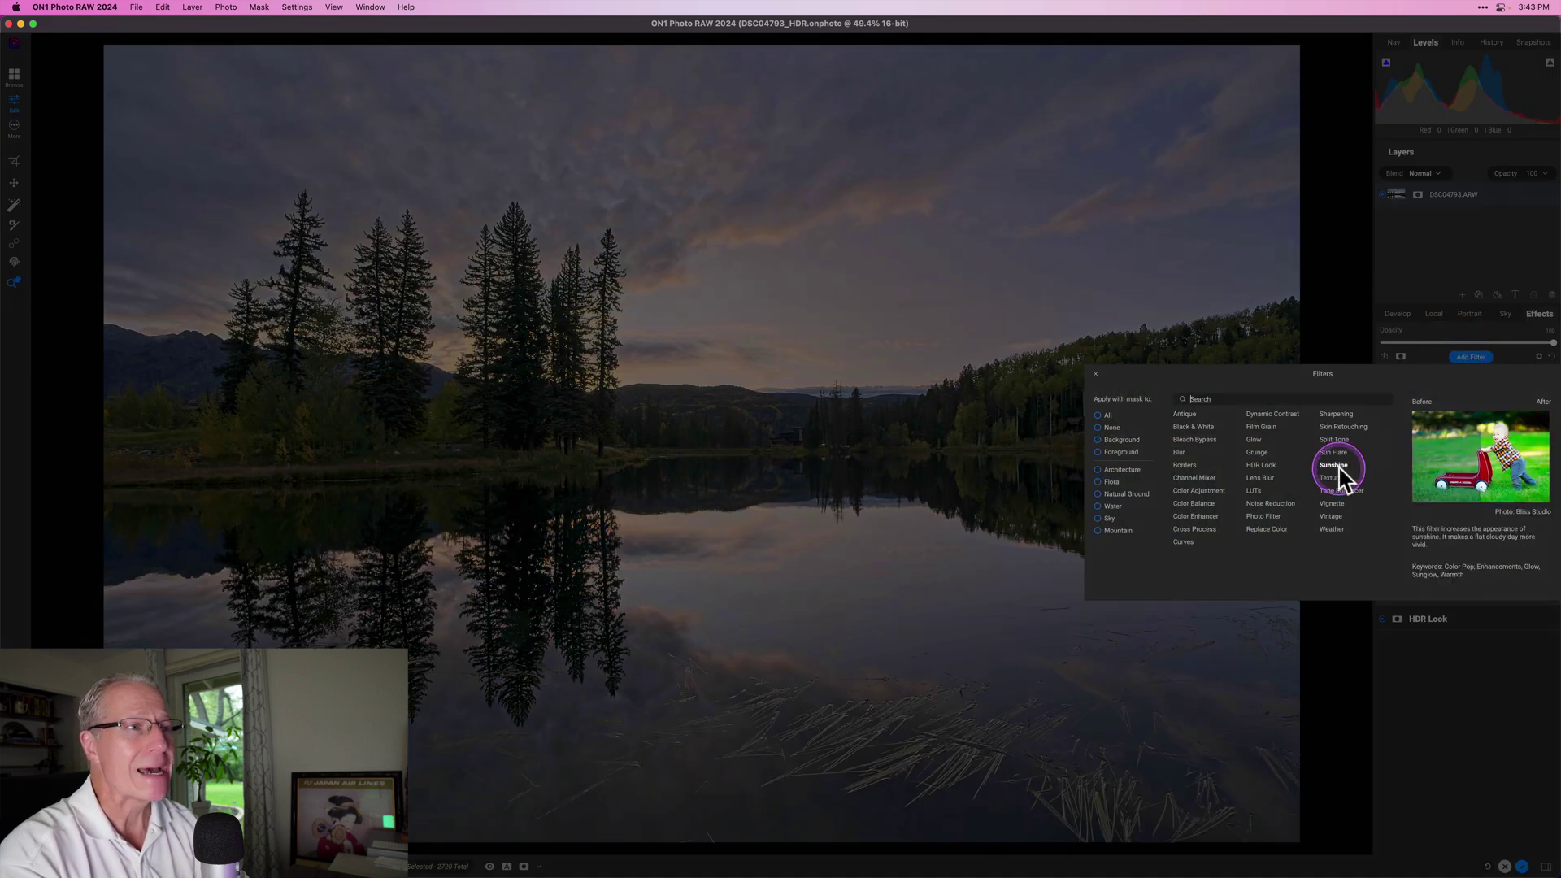
left_click(1338, 465)
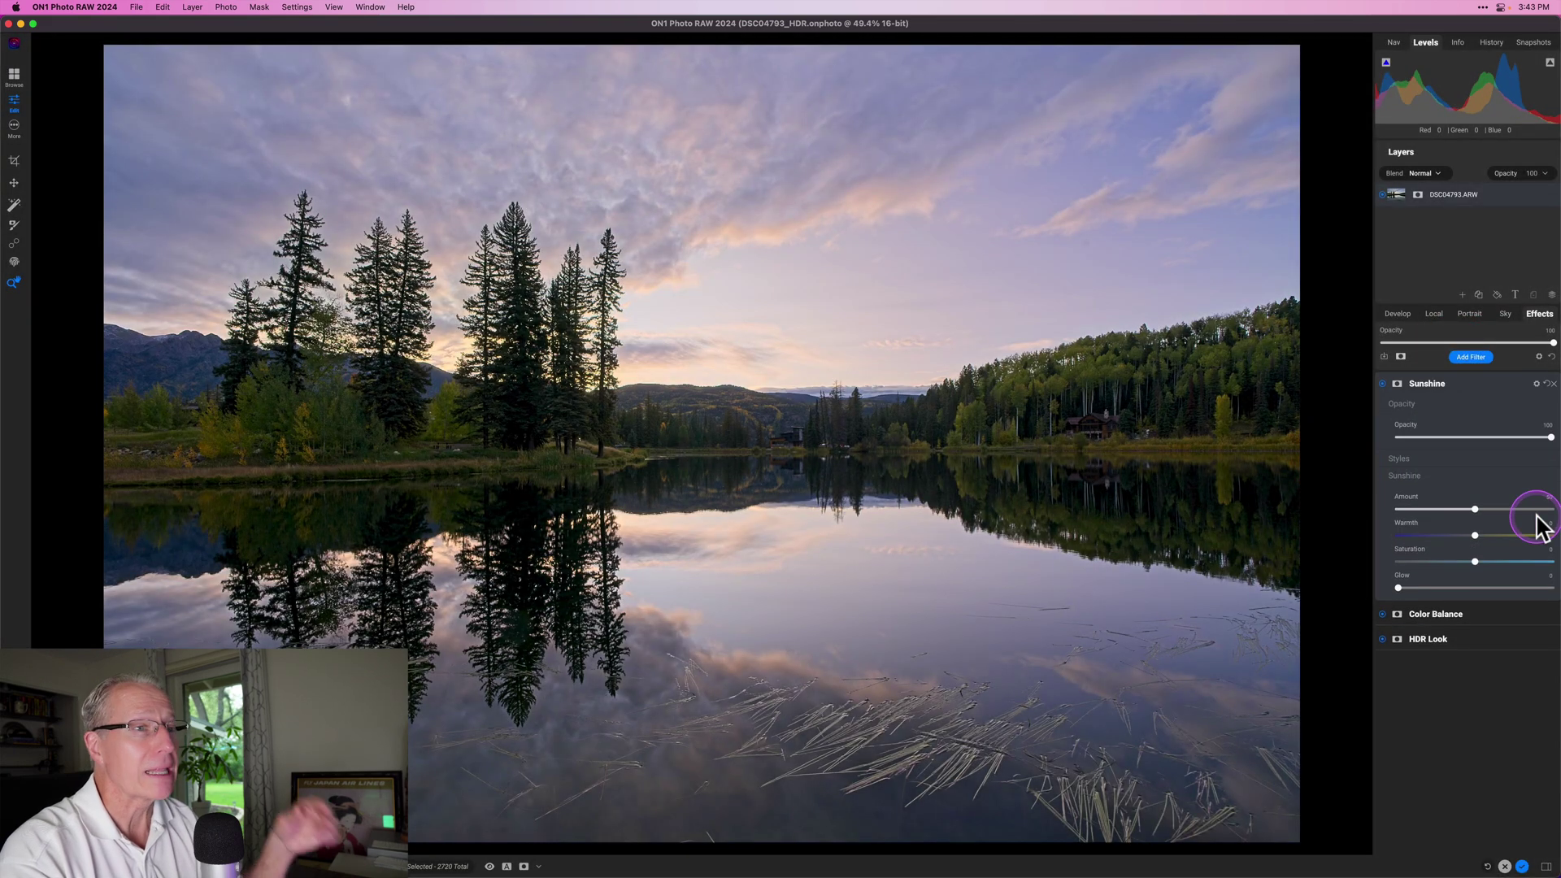
left_click_drag(1485, 533, 1483, 561)
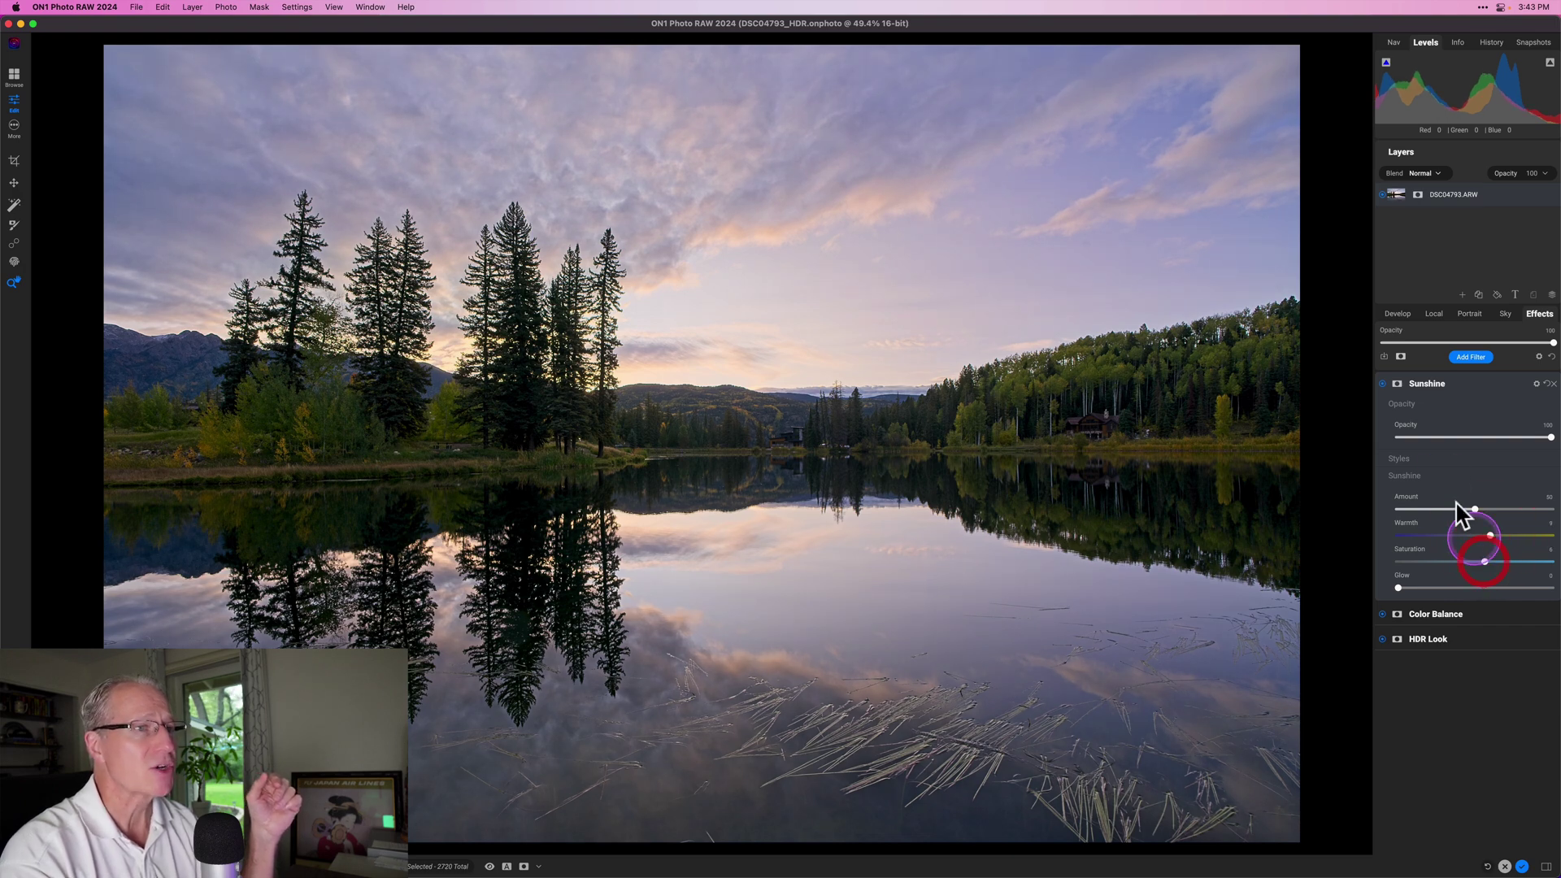
Step: Toggle Sunshine and Color Balance off and on to compare, leaving both enabled
left_click(1383, 385)
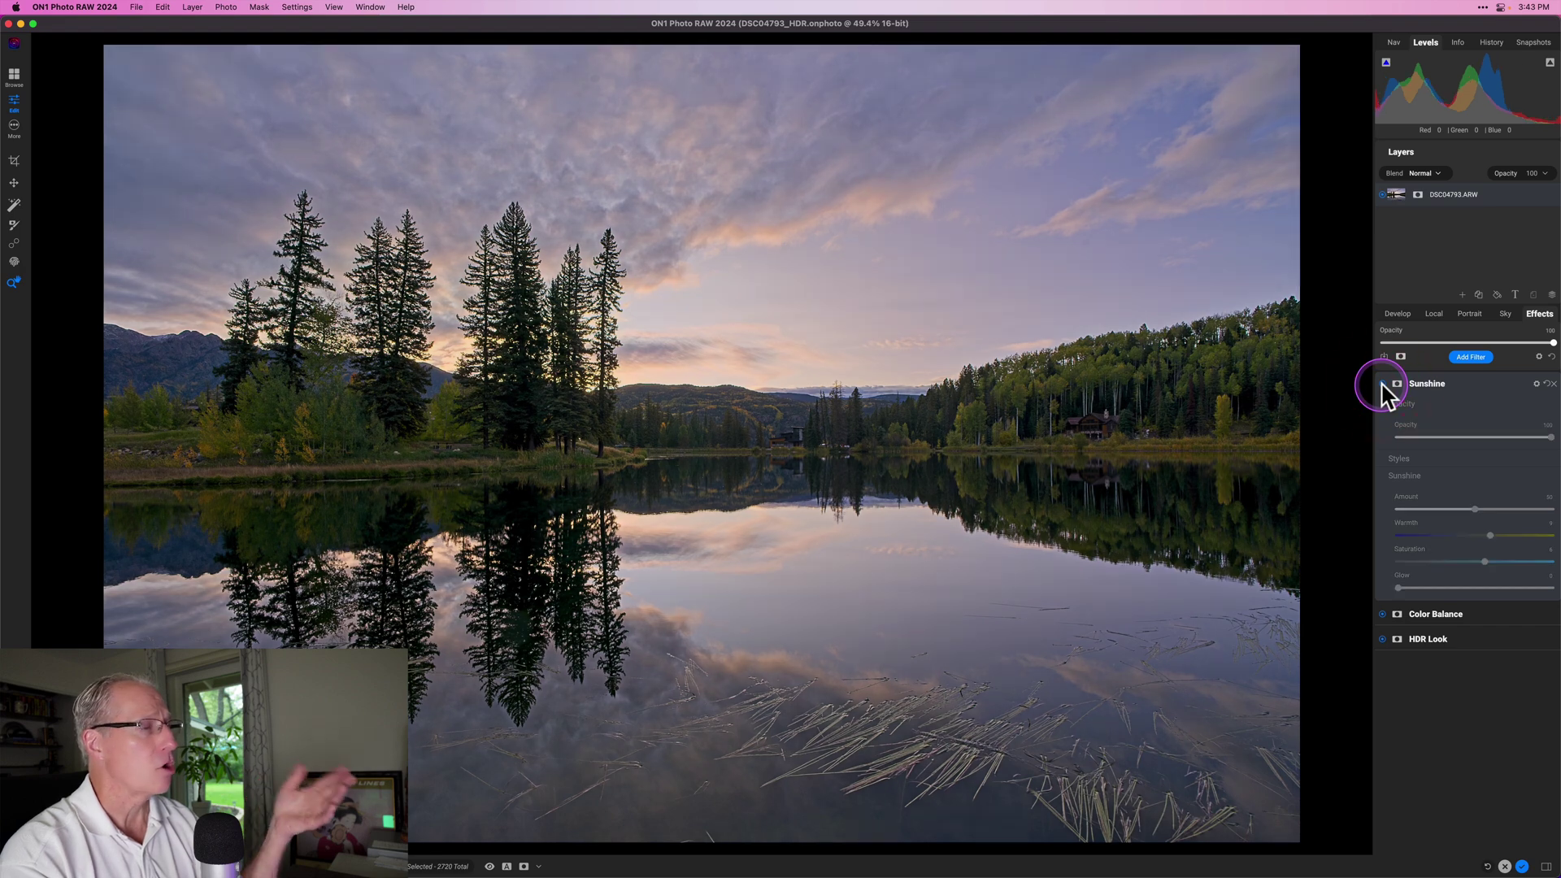
left_click(1383, 385)
left_click(1383, 385)
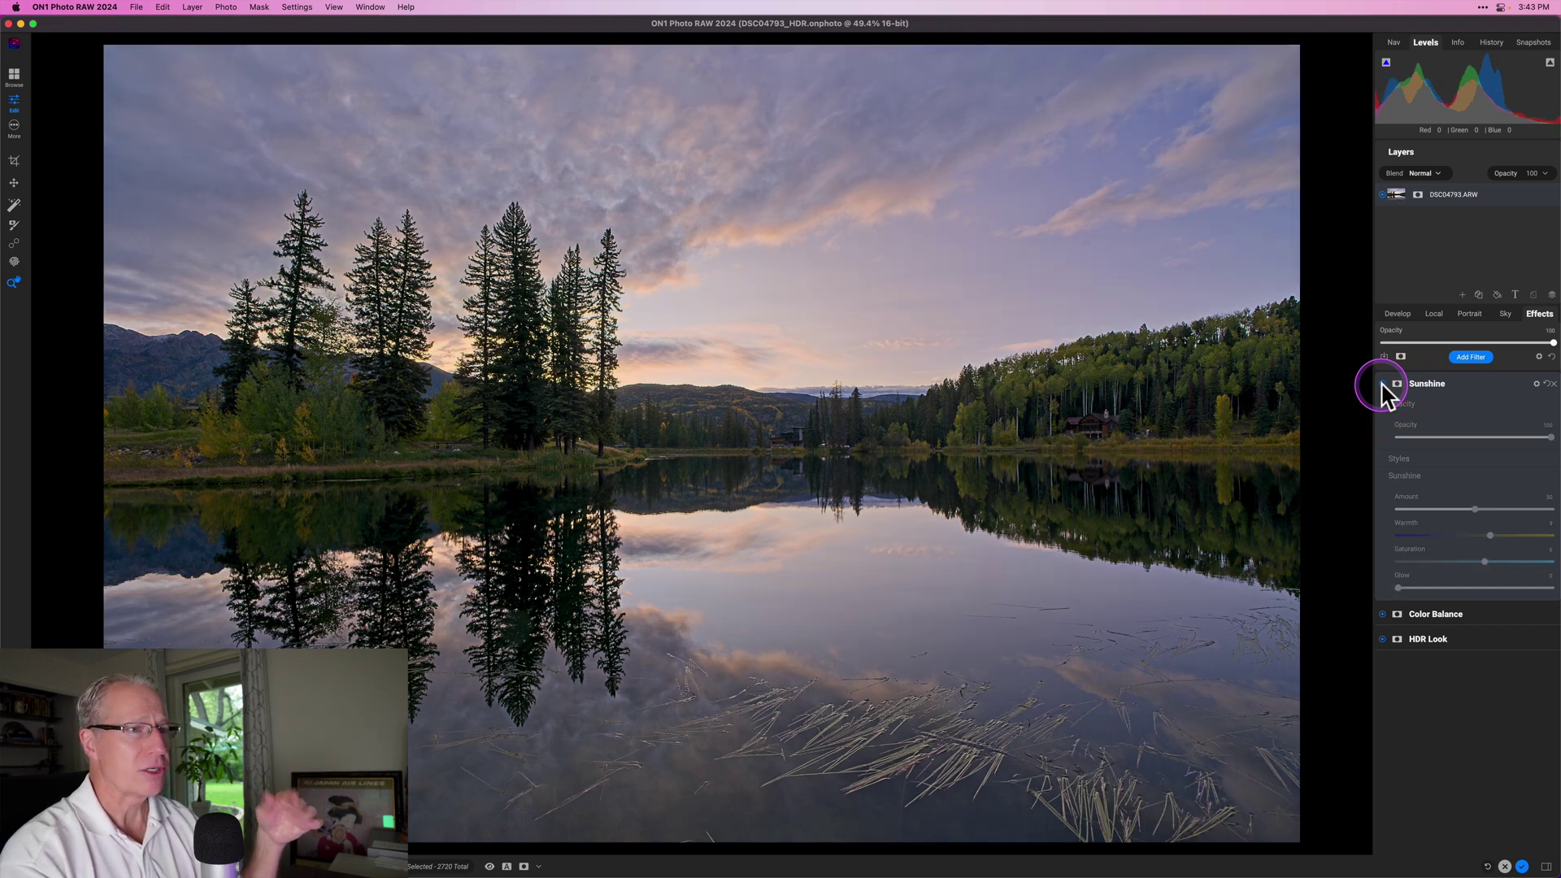
left_click(1382, 614)
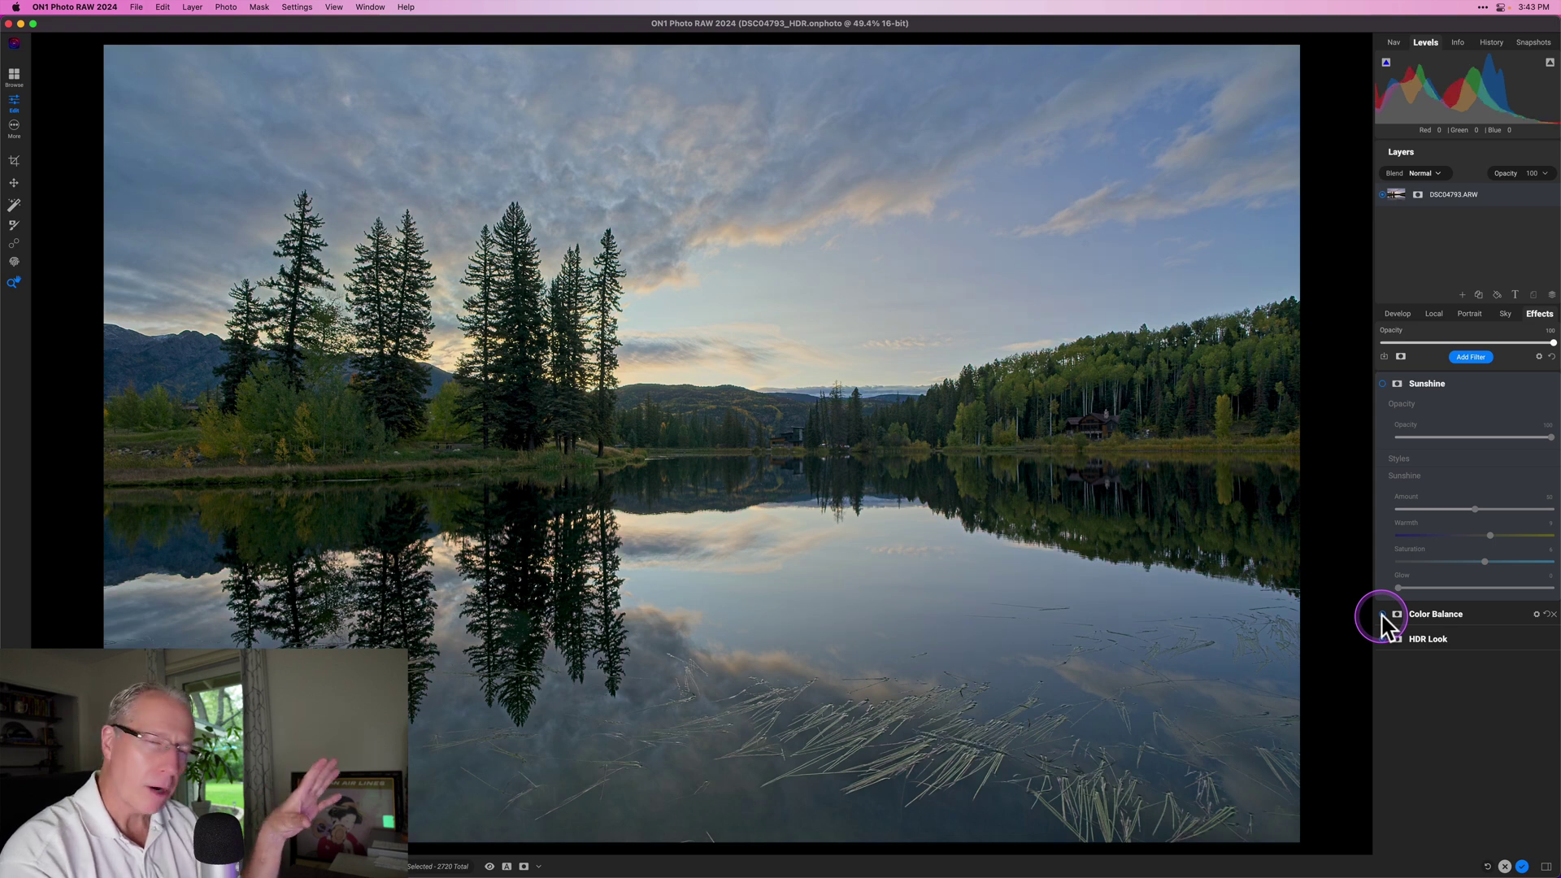
left_click(1383, 615)
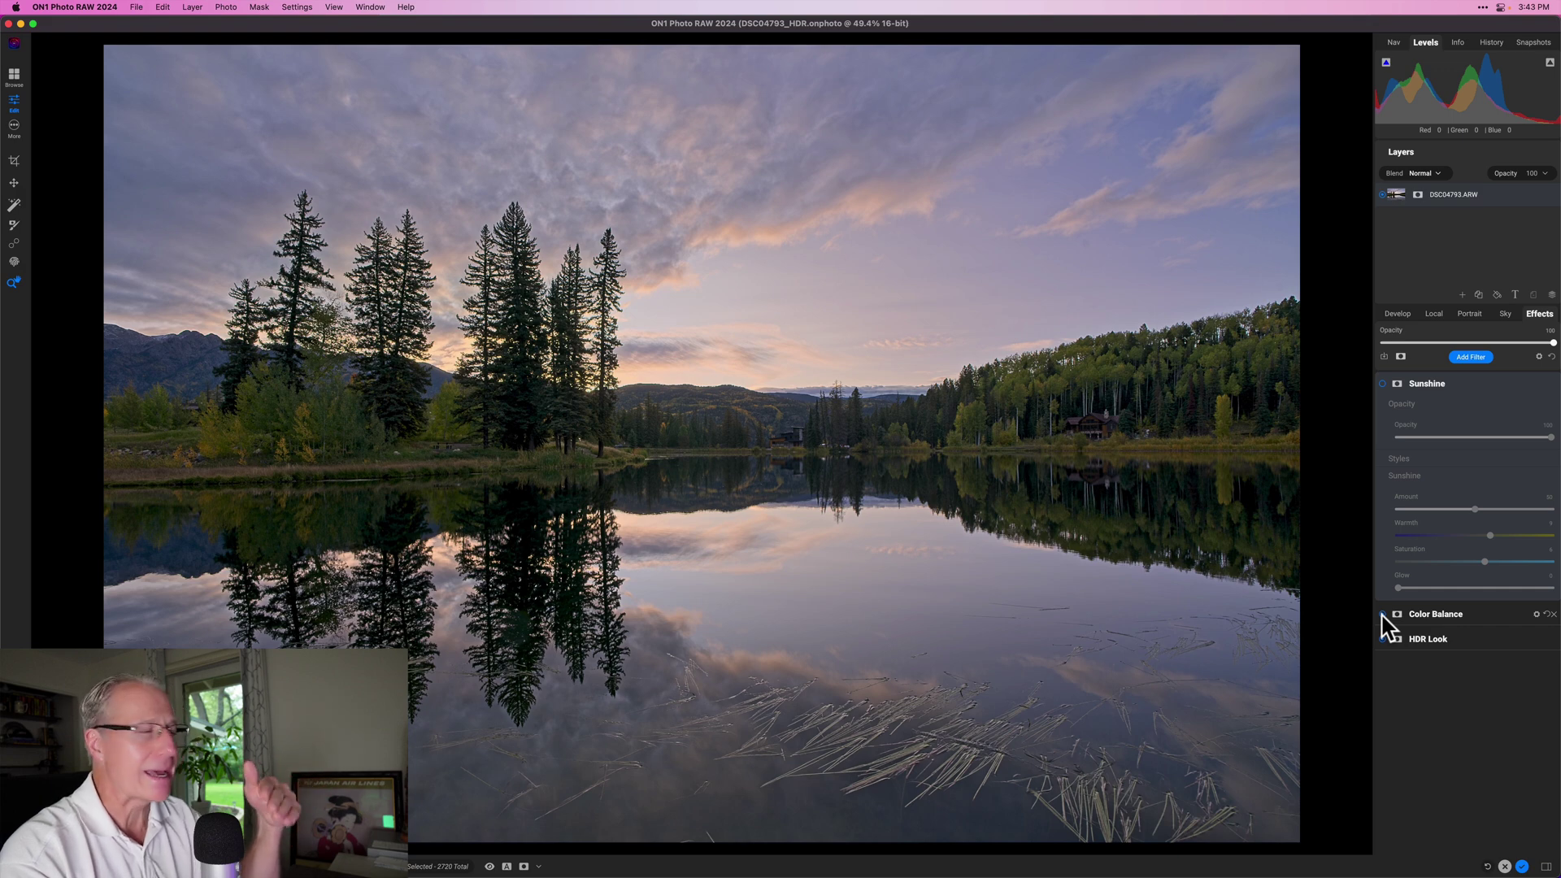
left_click(1383, 384)
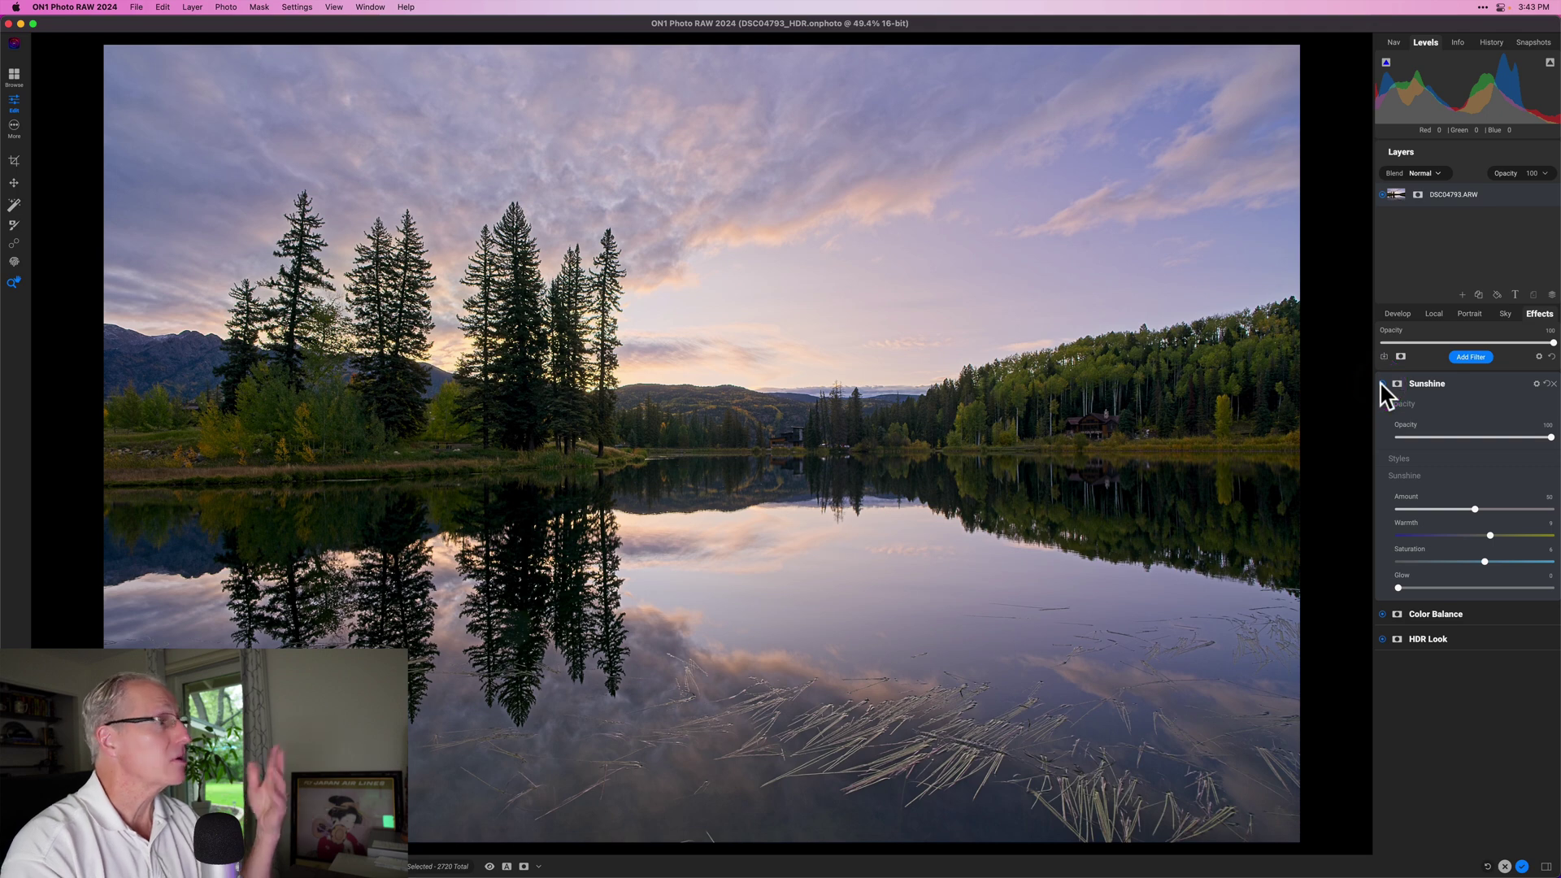
left_click(1462, 458)
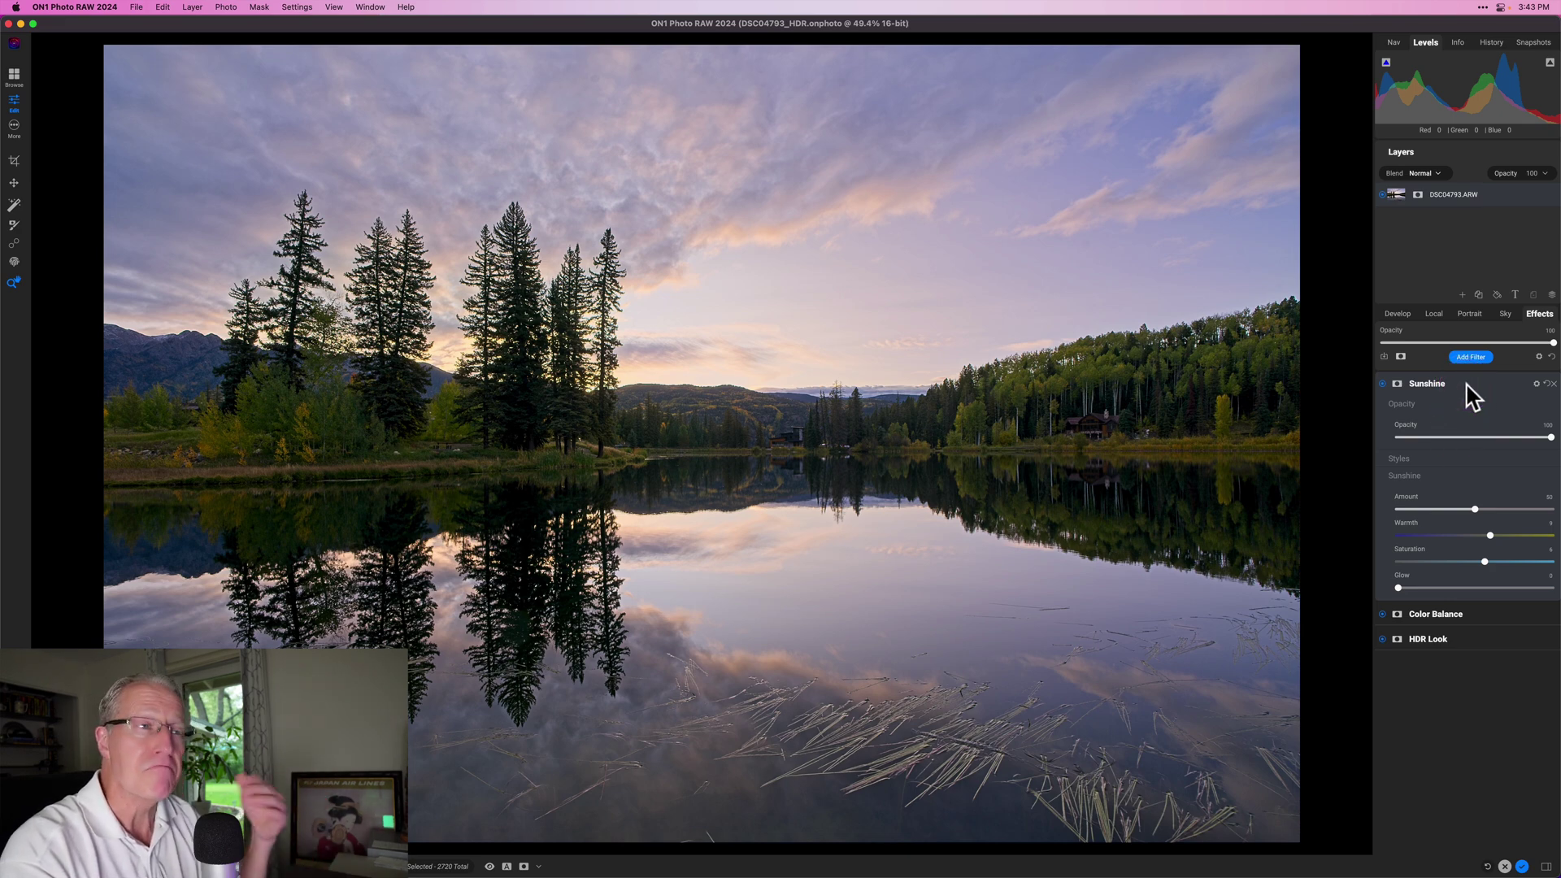
Step: Add Tone Enhancer and lower its Highlights in two passes, checking shadow clipping with J
left_click(1473, 358)
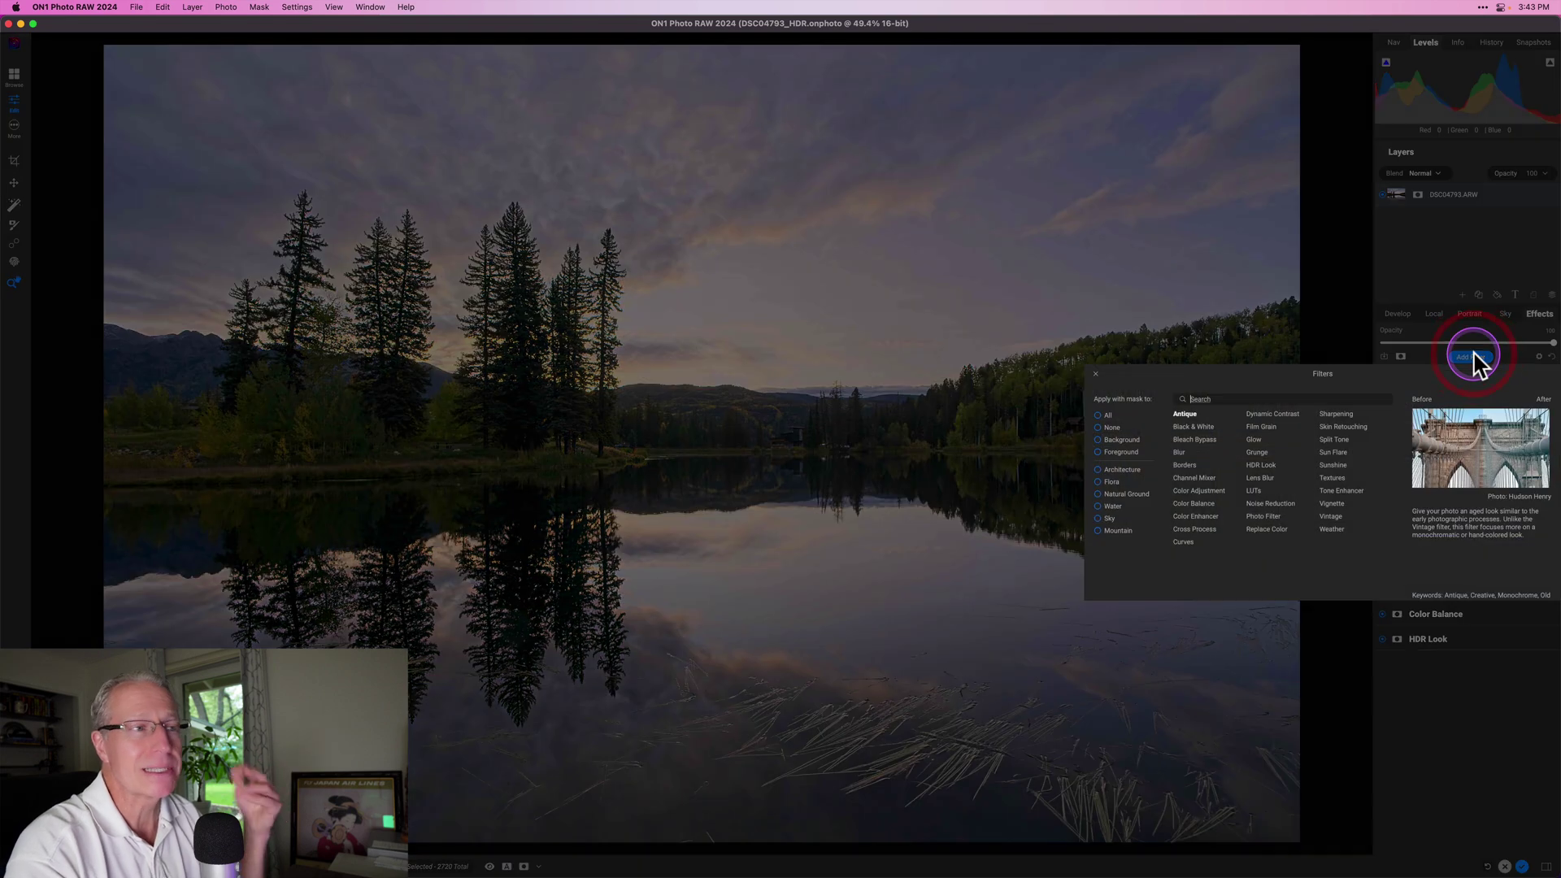
left_click(1346, 494)
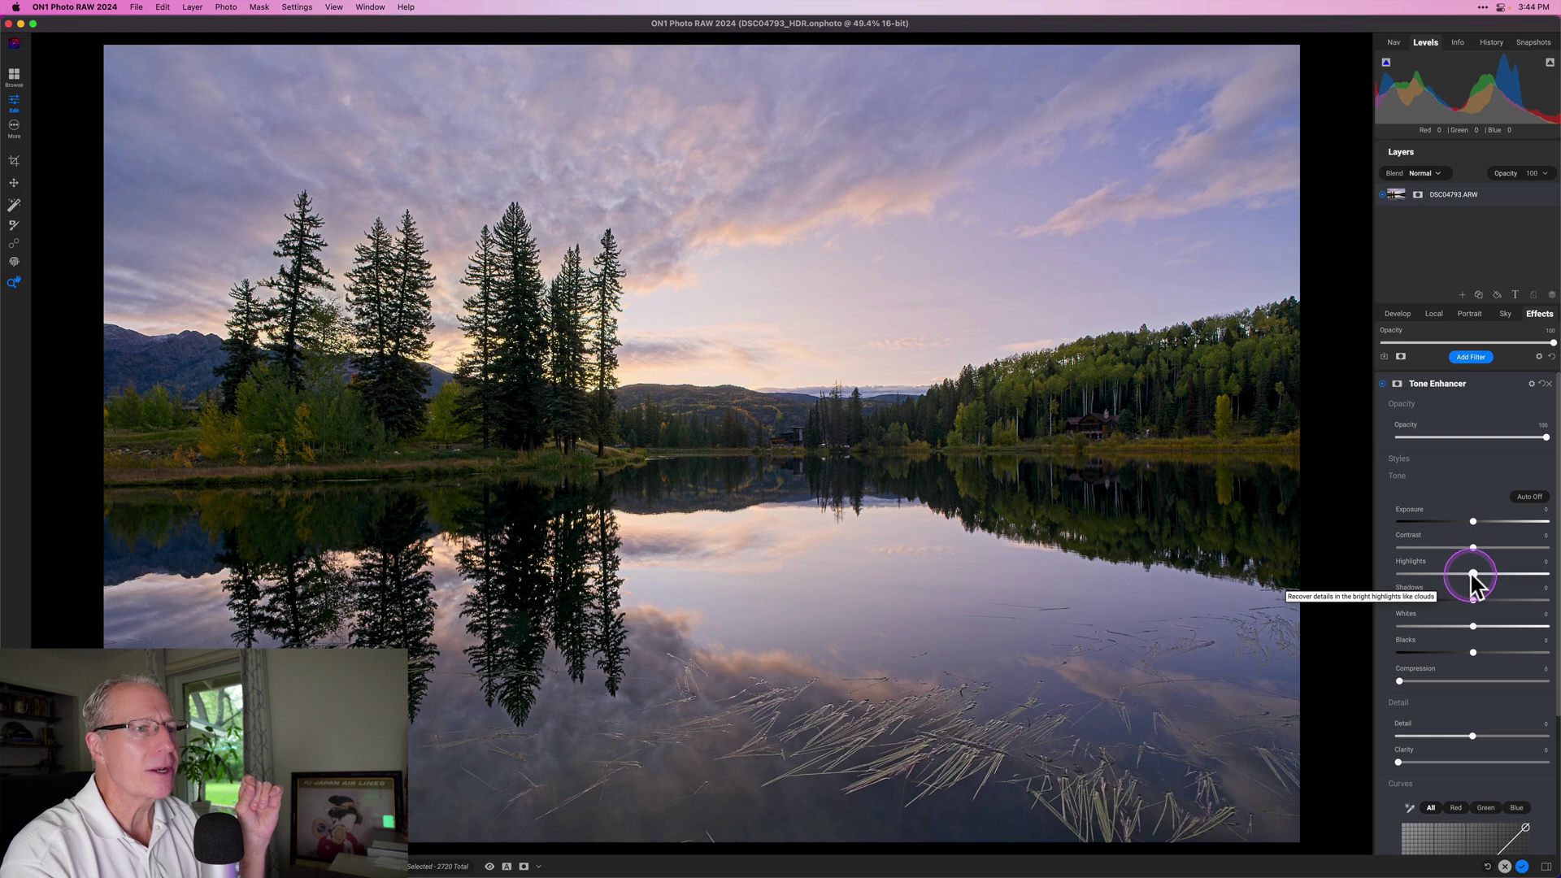
left_click_drag(1463, 575, 1447, 574)
key("j")
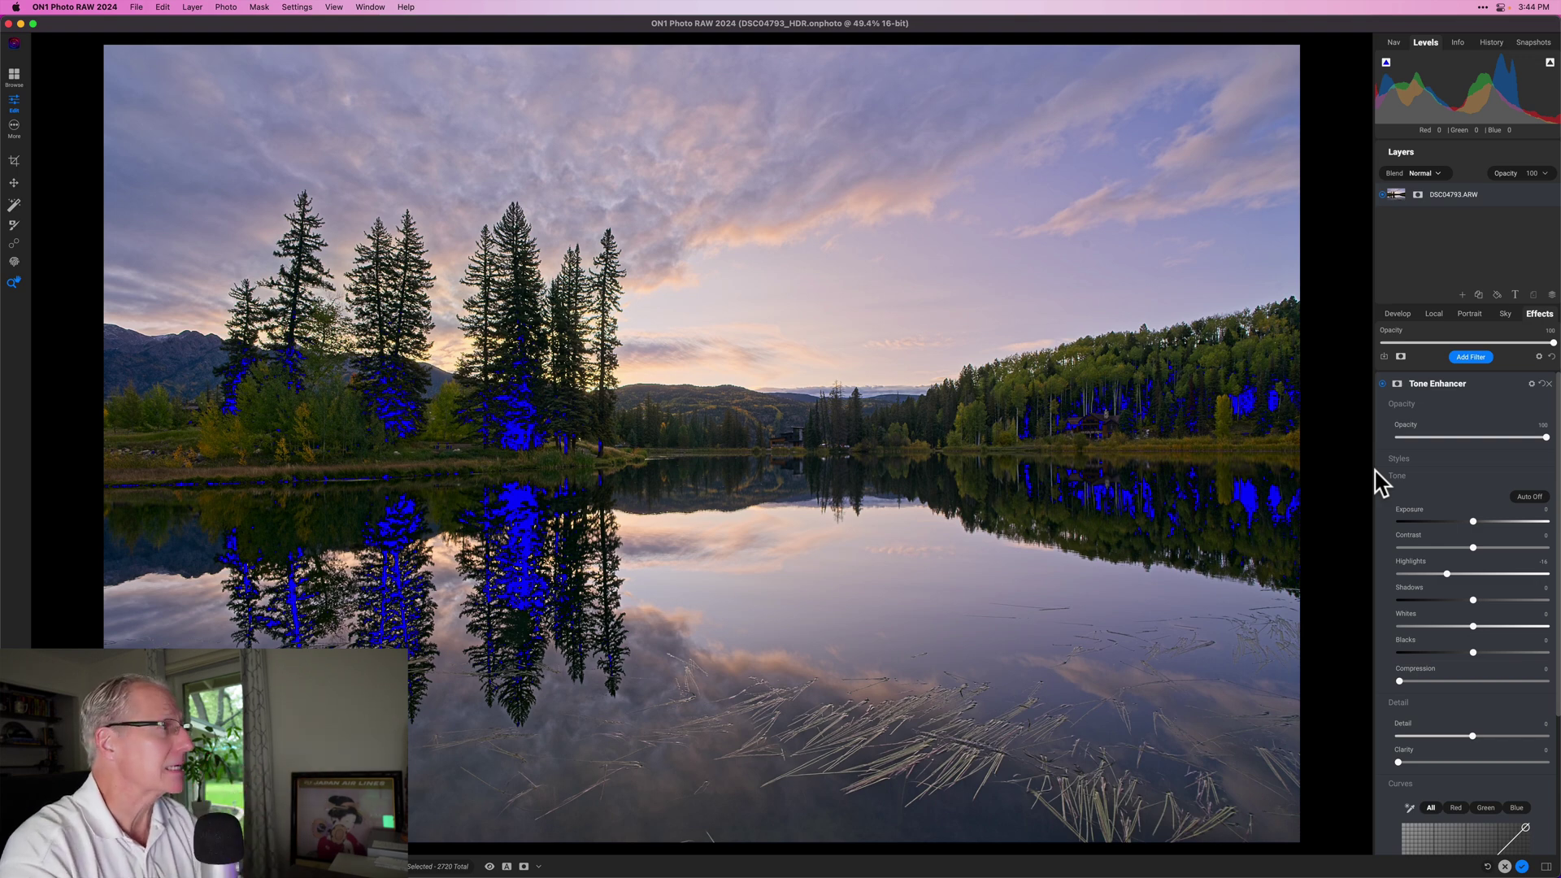
key("j")
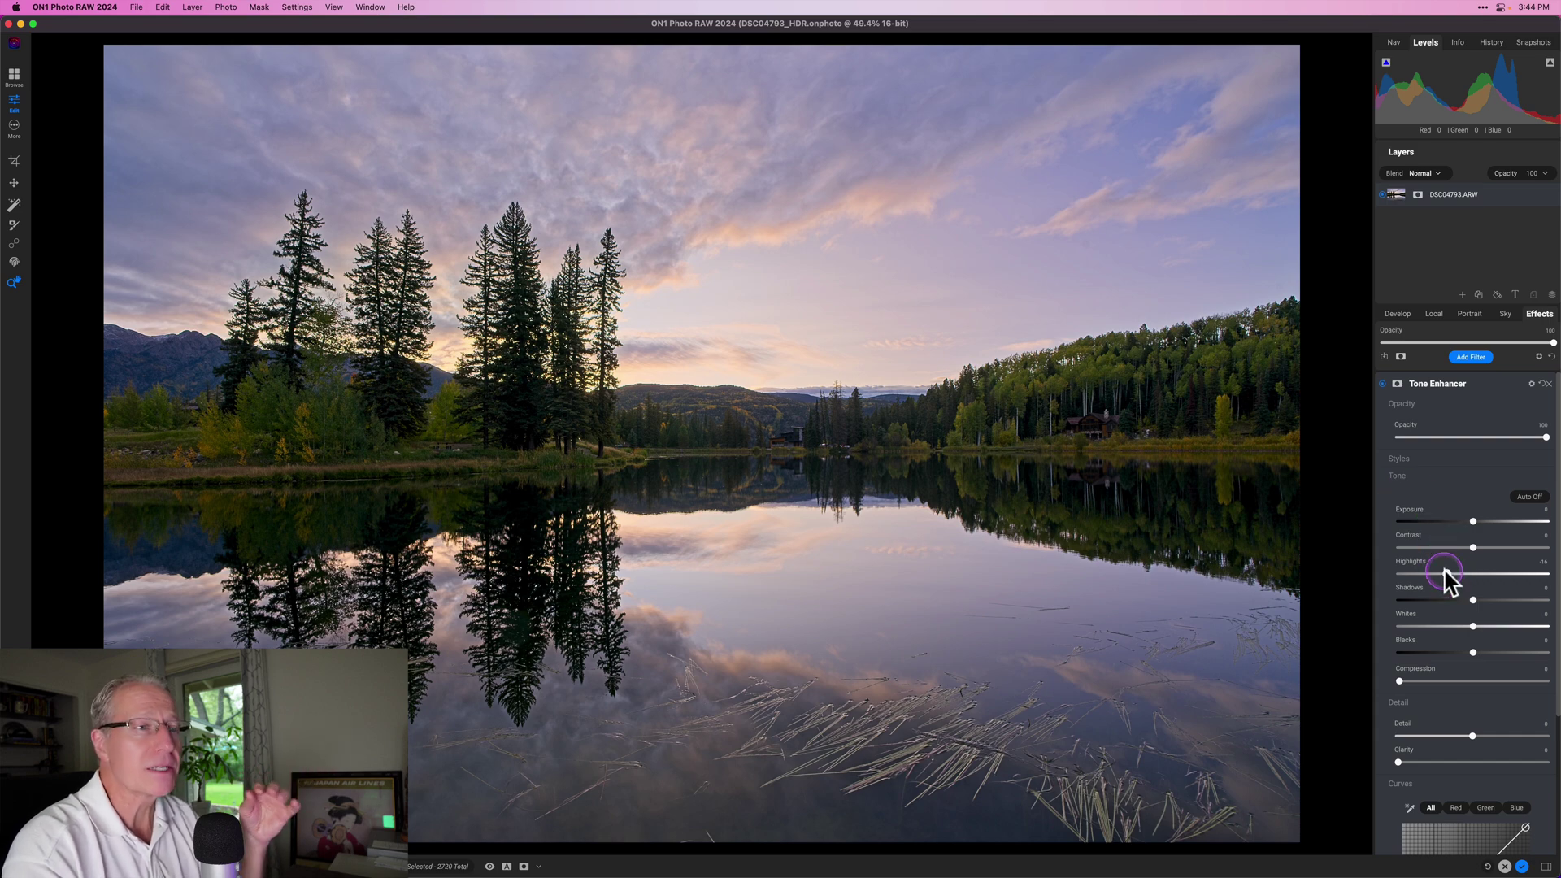
left_click_drag(1446, 572, 1439, 569)
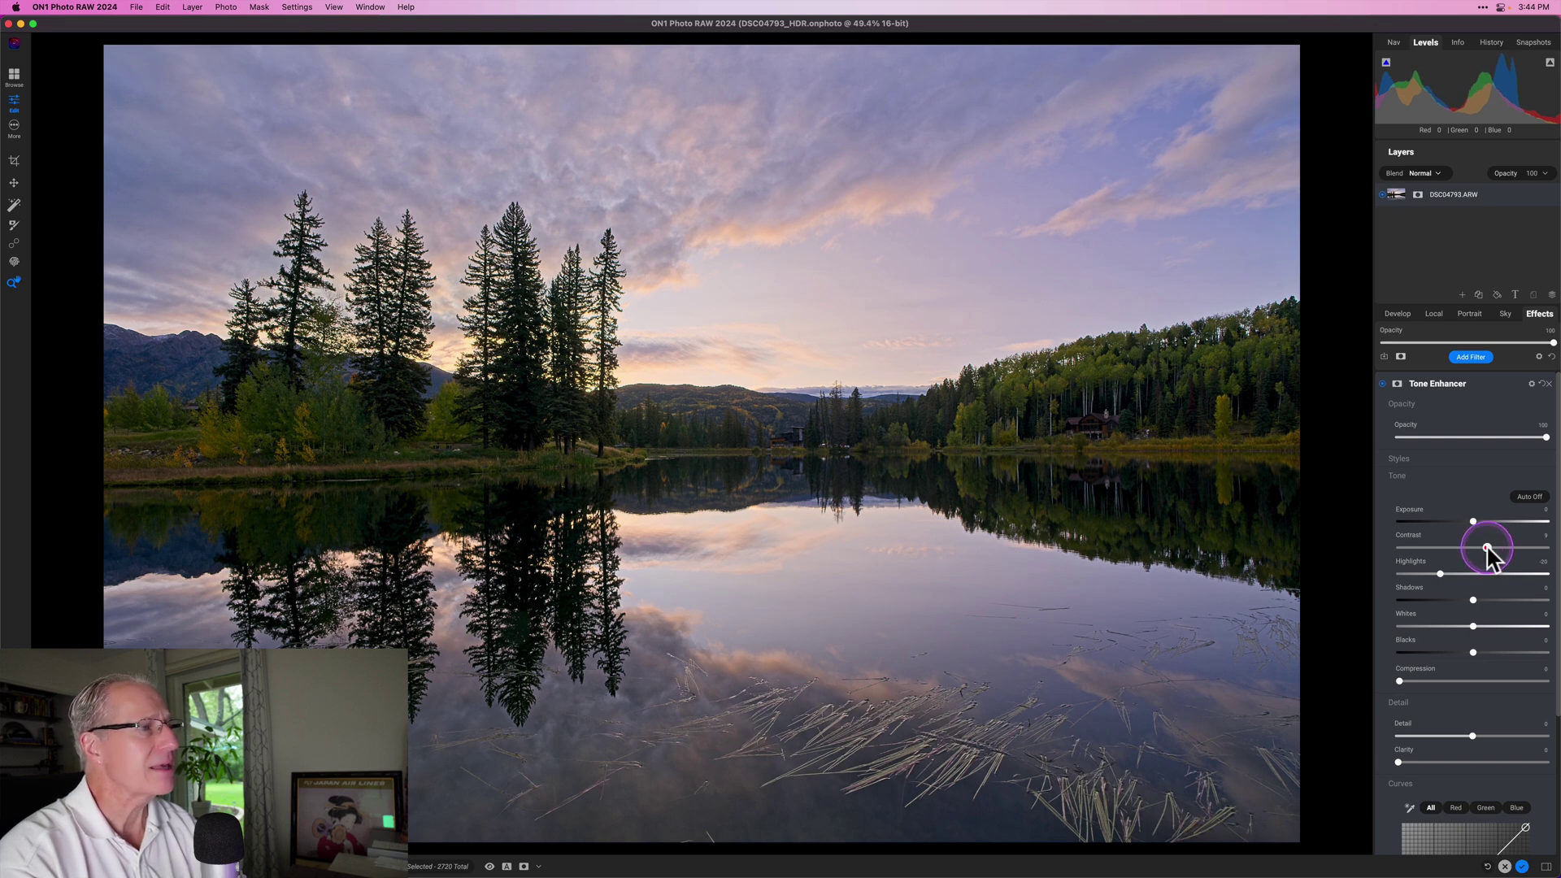
Step: Add a Photo Filter, shift its Hue from 240 to 32, and compare it on and off
left_click(1471, 357)
left_click(1263, 517)
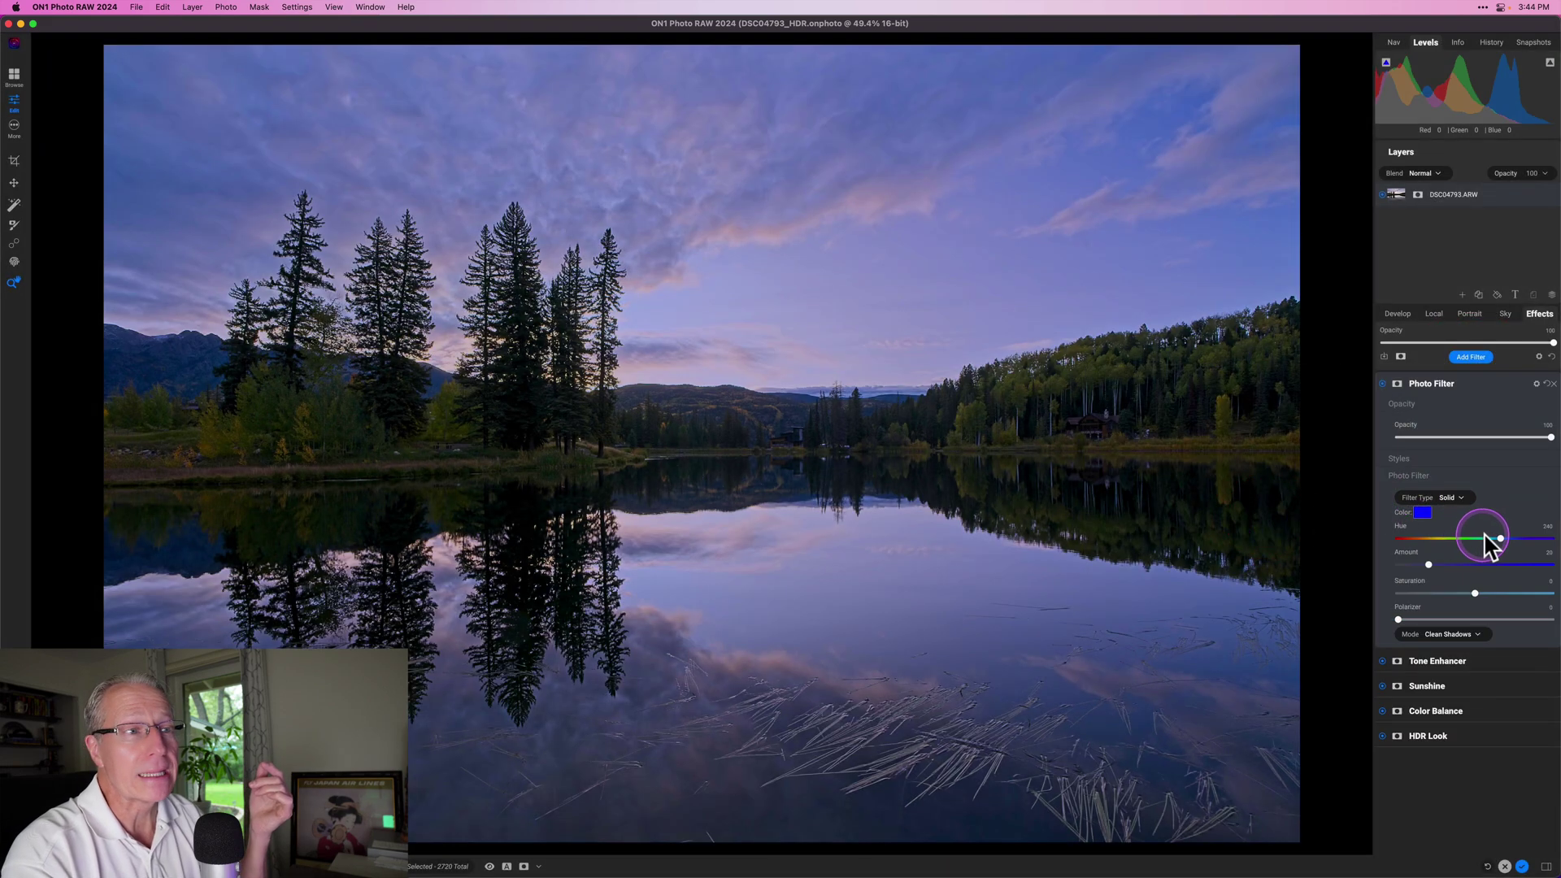
left_click_drag(1488, 538, 1411, 442)
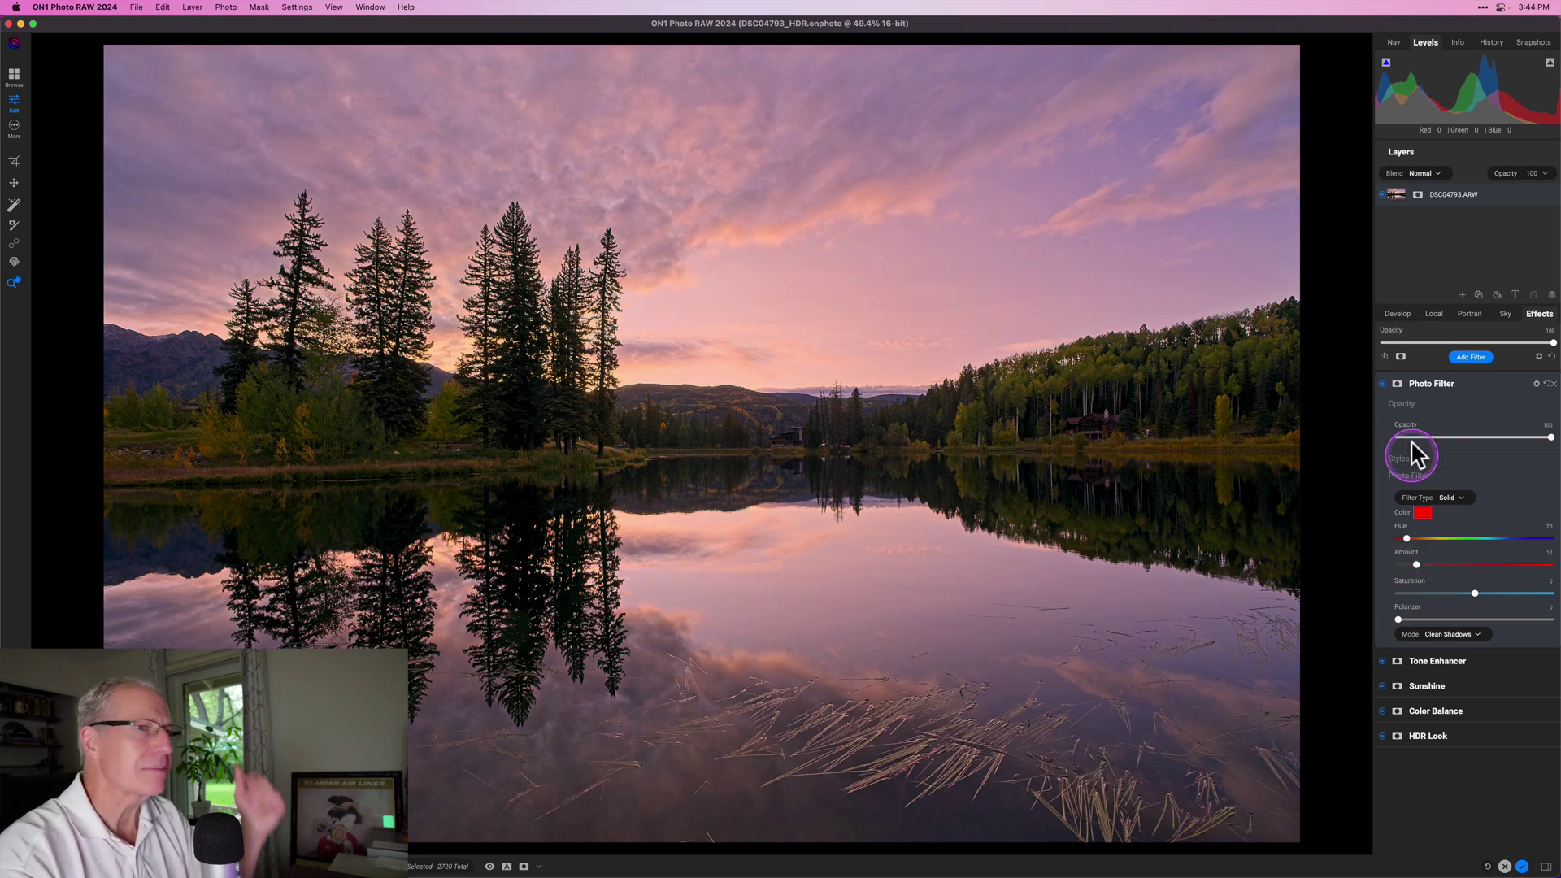
left_click(1383, 384)
left_click(1384, 384)
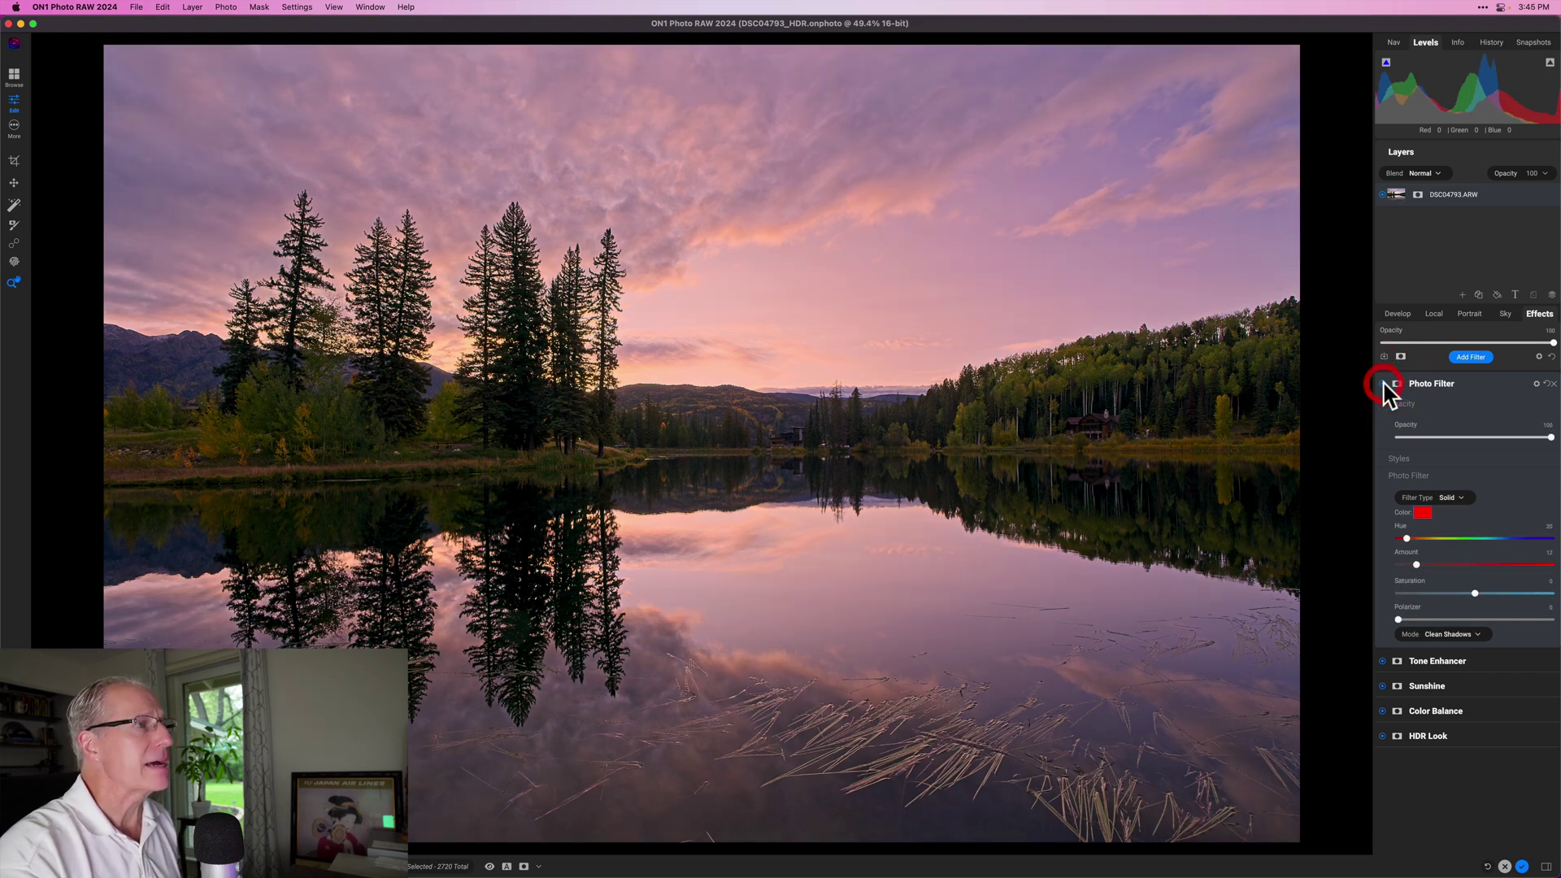
left_click(1383, 383)
left_click(1383, 384)
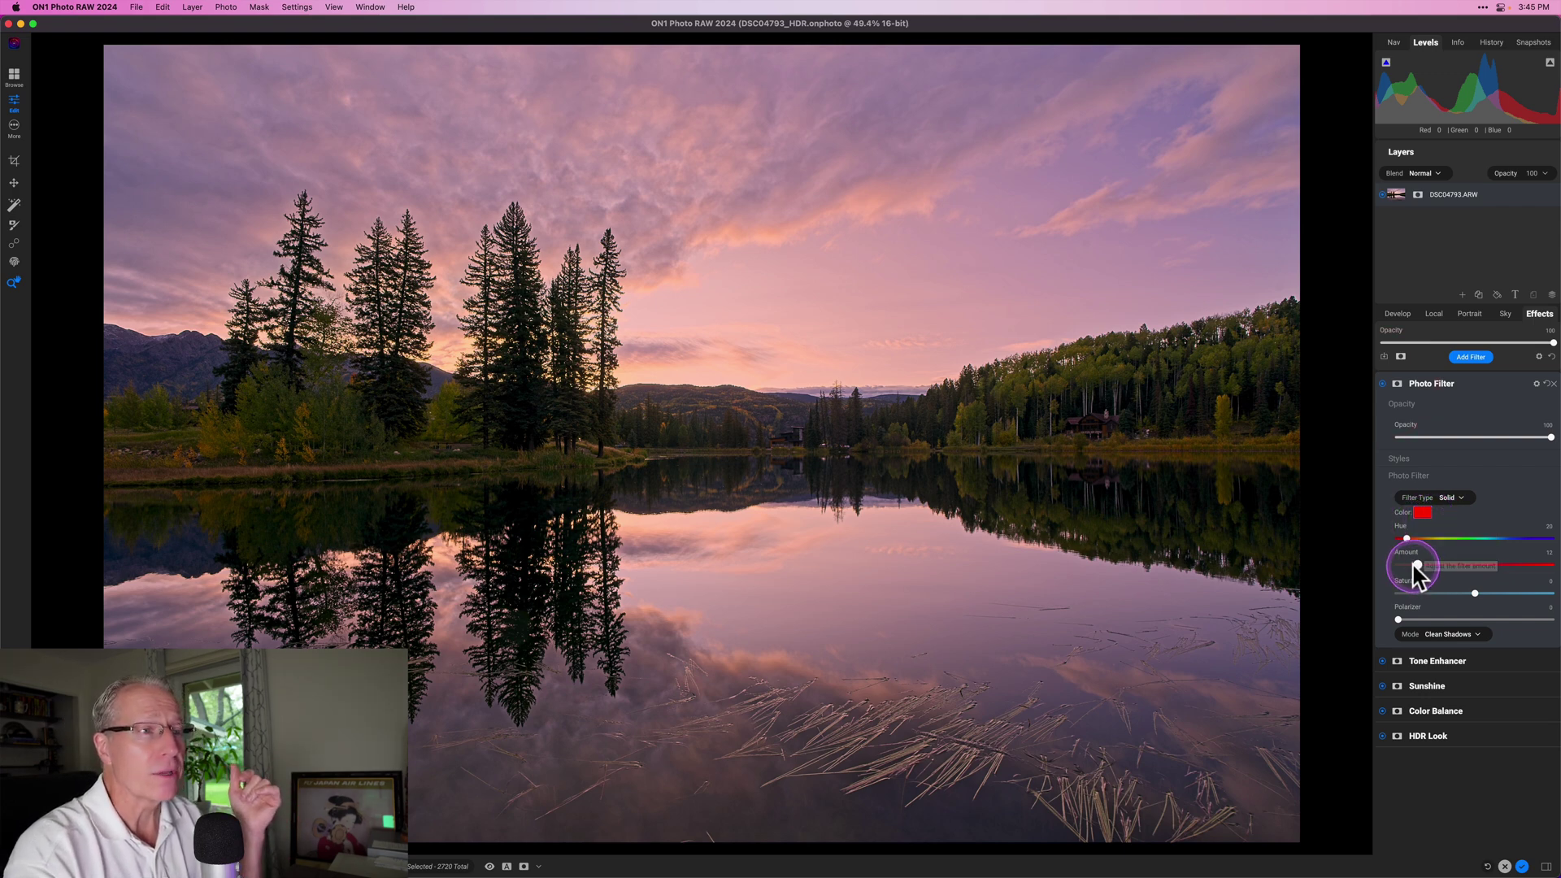
Step: Lower the Photo Filter Amount slightly, recheck it on and off, and collapse its settings
left_click_drag(1414, 563, 1412, 567)
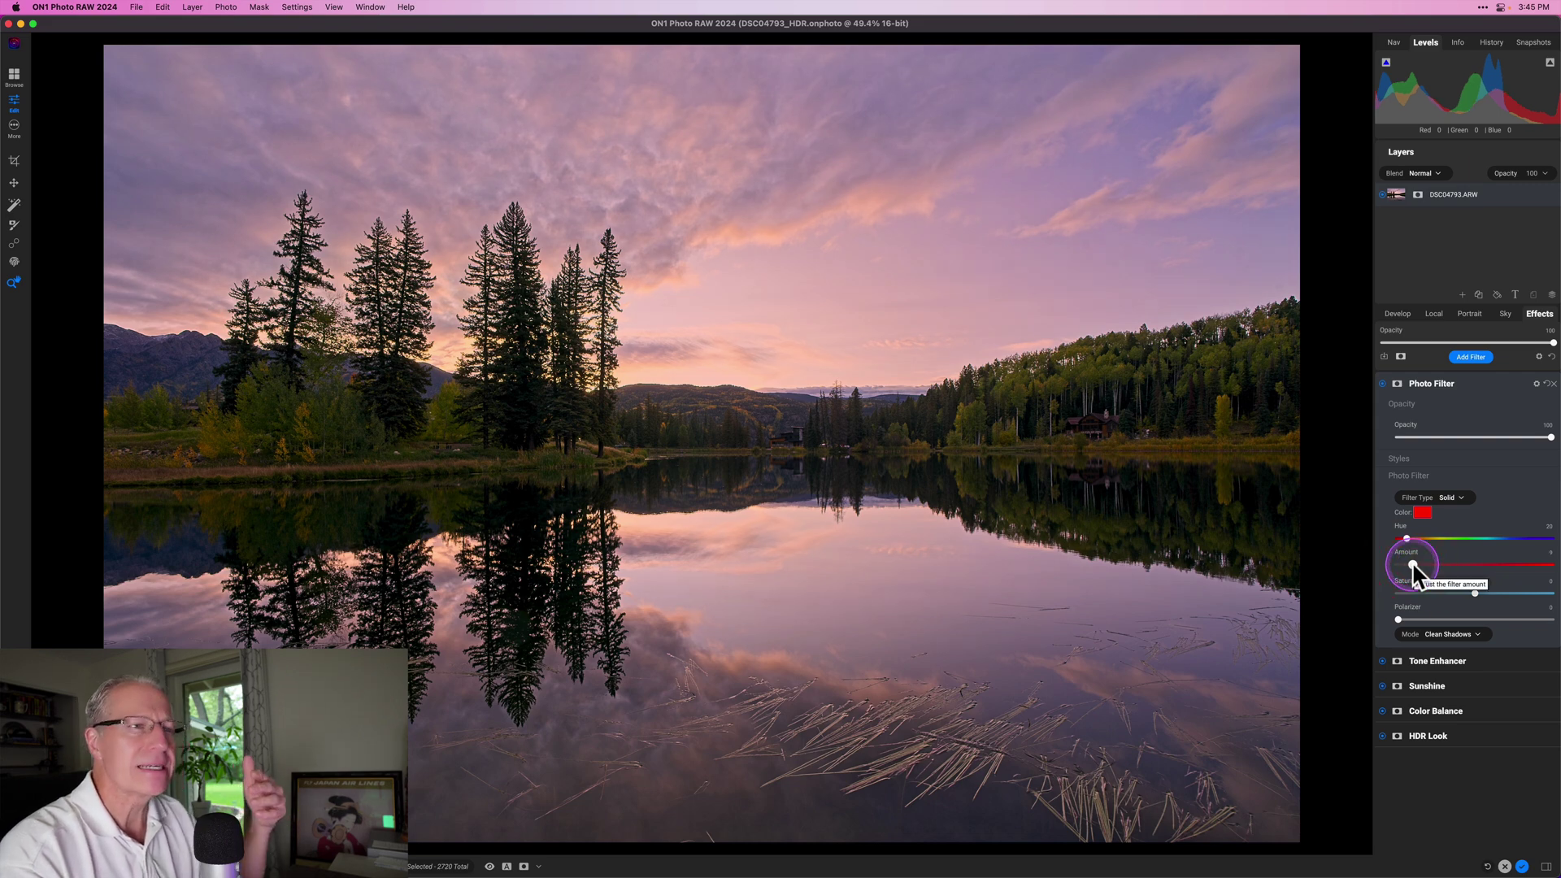
left_click(1382, 385)
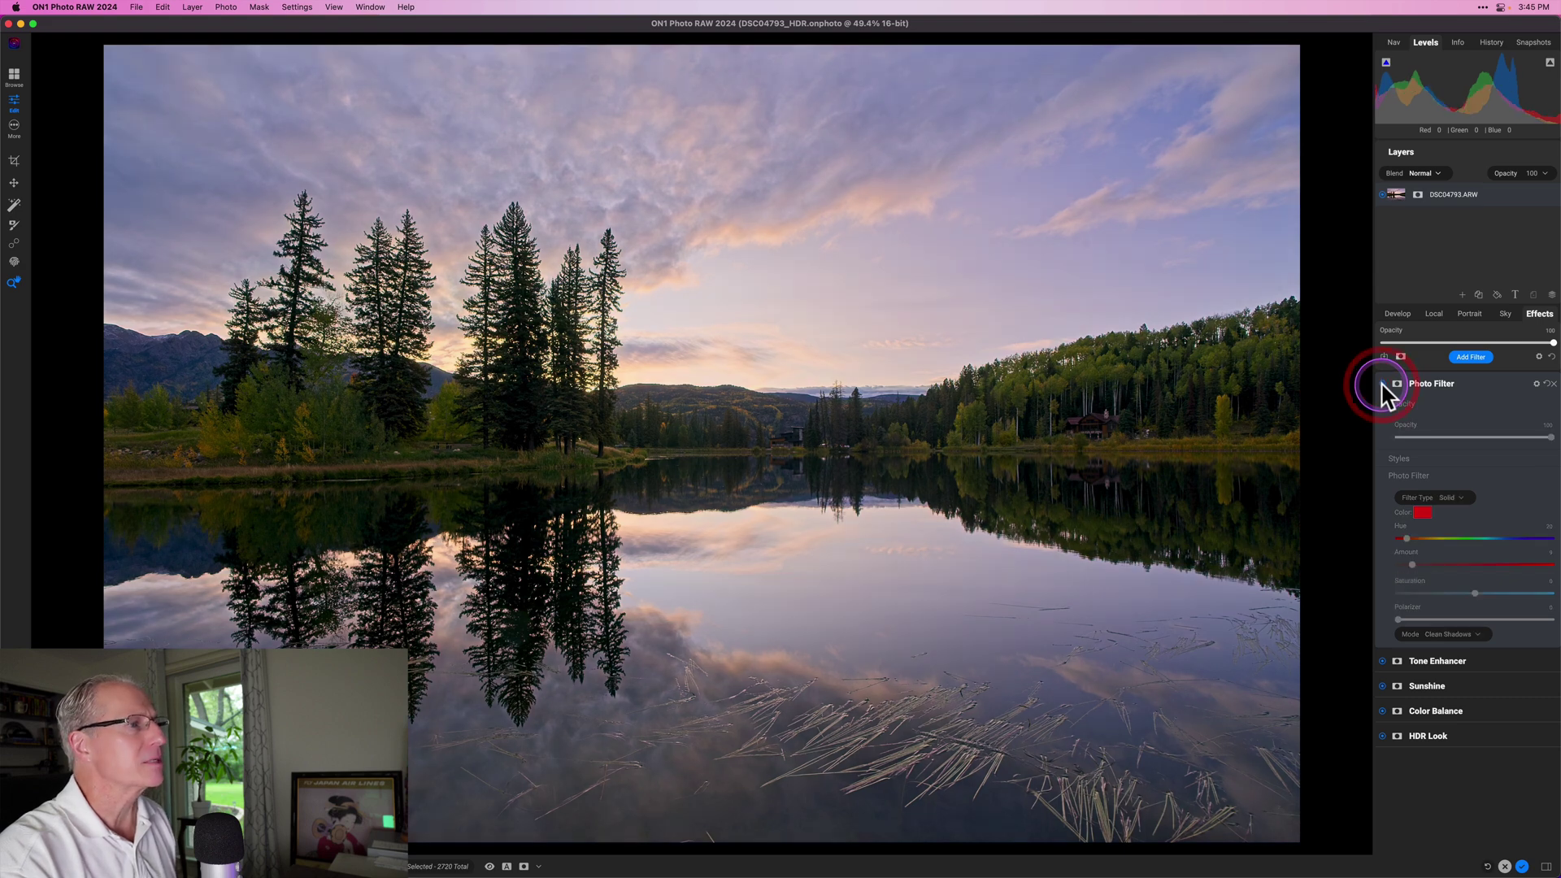
left_click(1382, 385)
left_click(1456, 385)
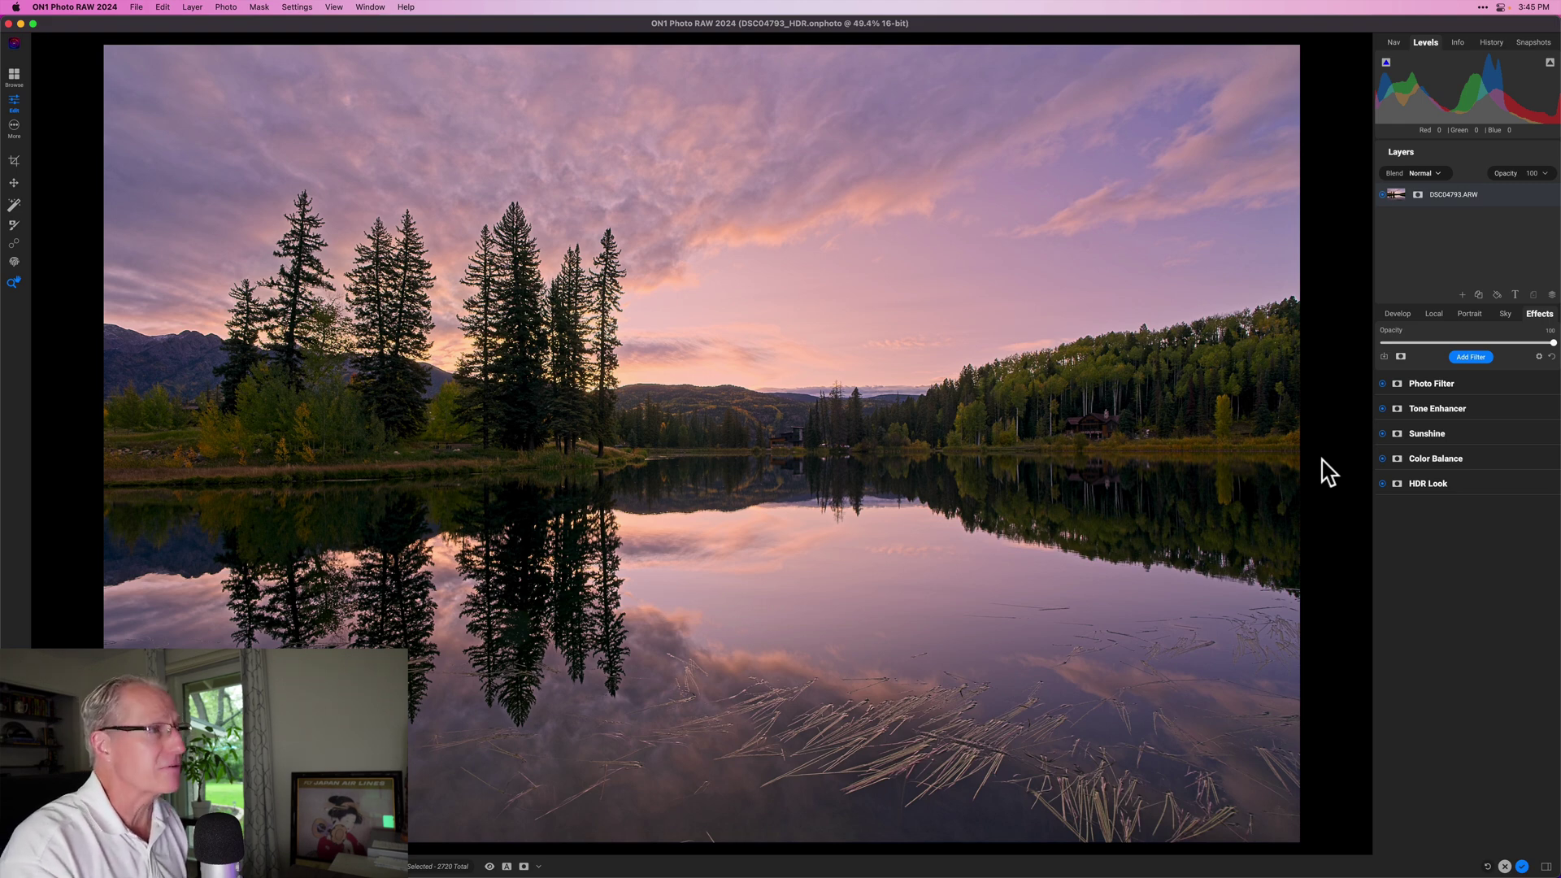
key("p")
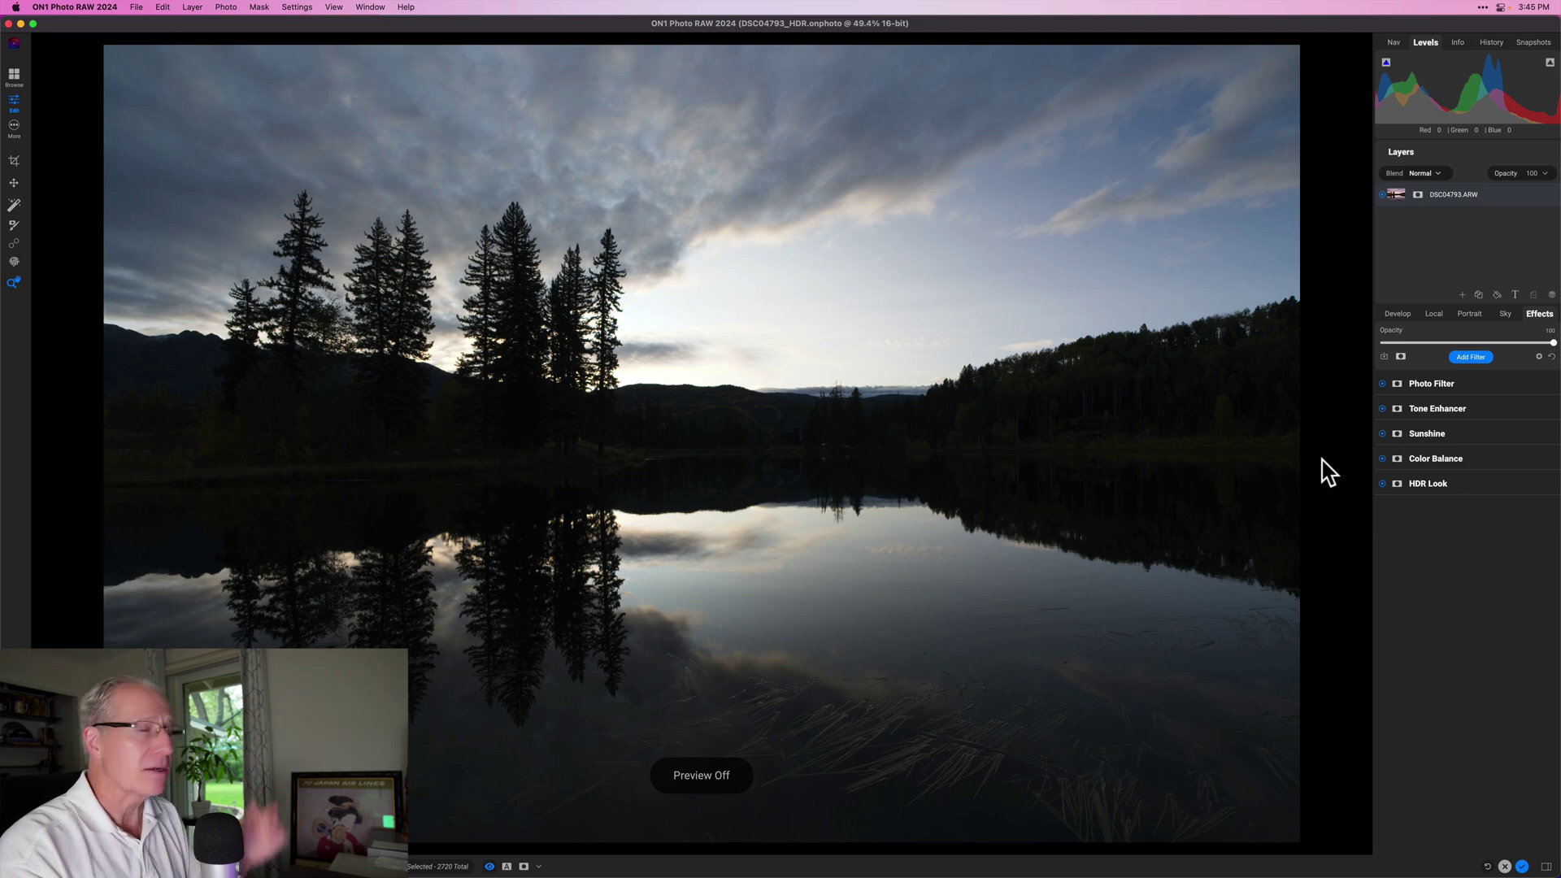
key("p")
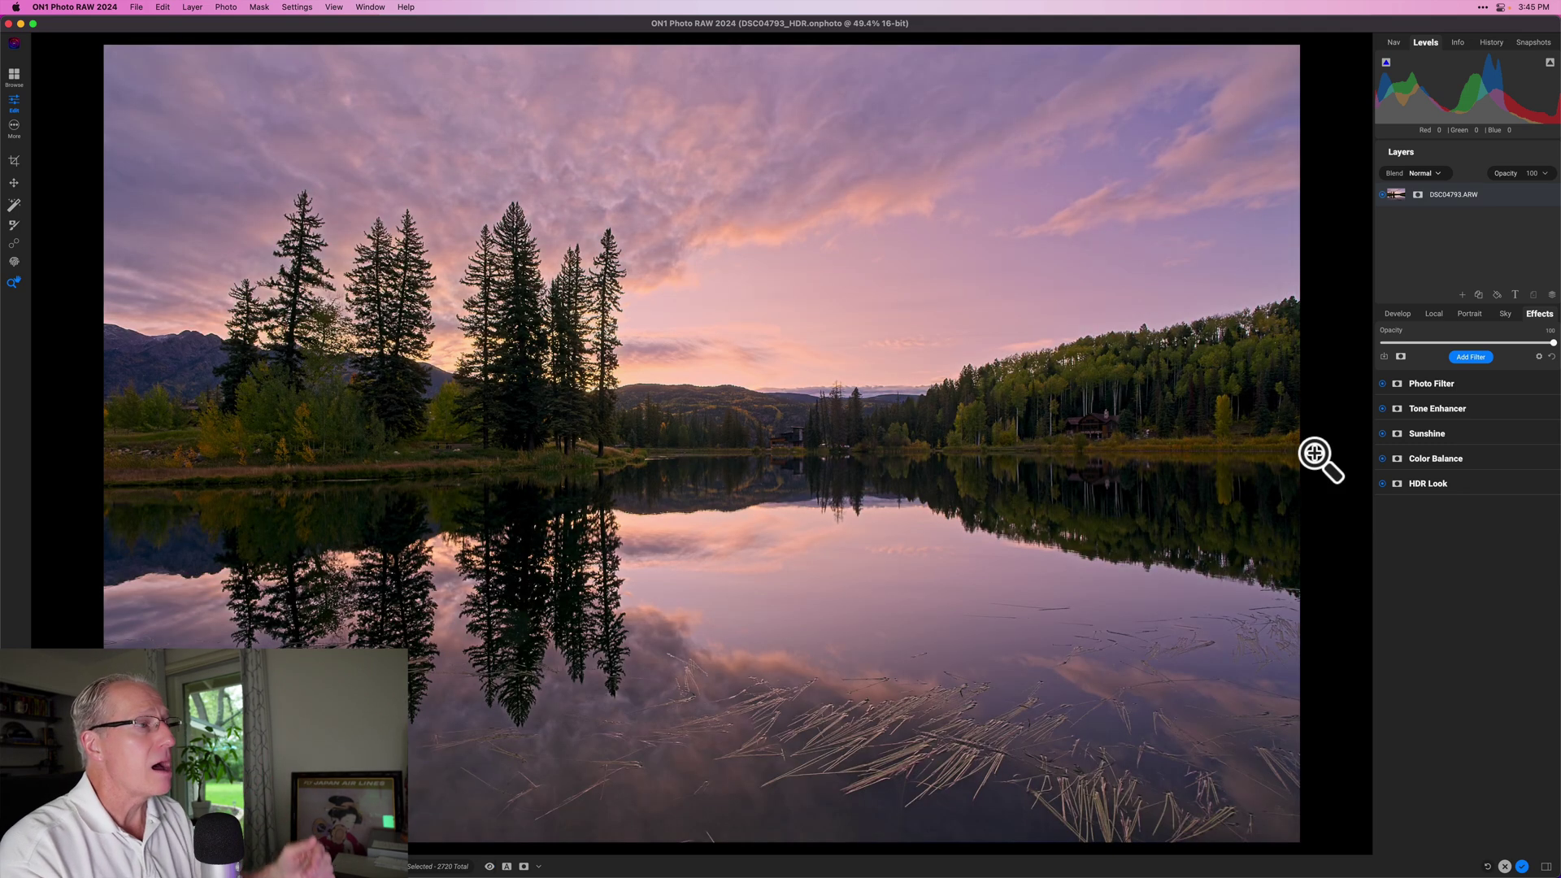